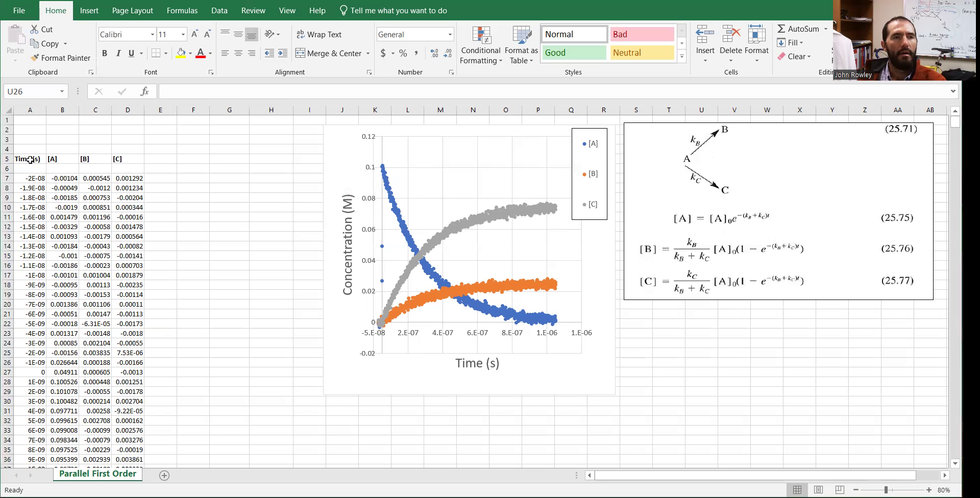
Step: Review the Time, [A], [B] and [C] data columns and the chart's source data
click(27, 109)
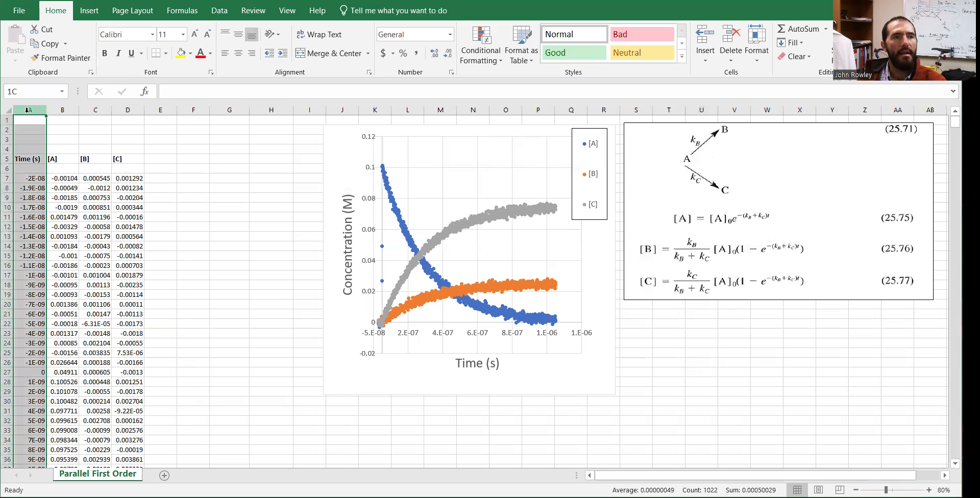
click(33, 160)
drag(32, 178, 32, 262)
click(61, 110)
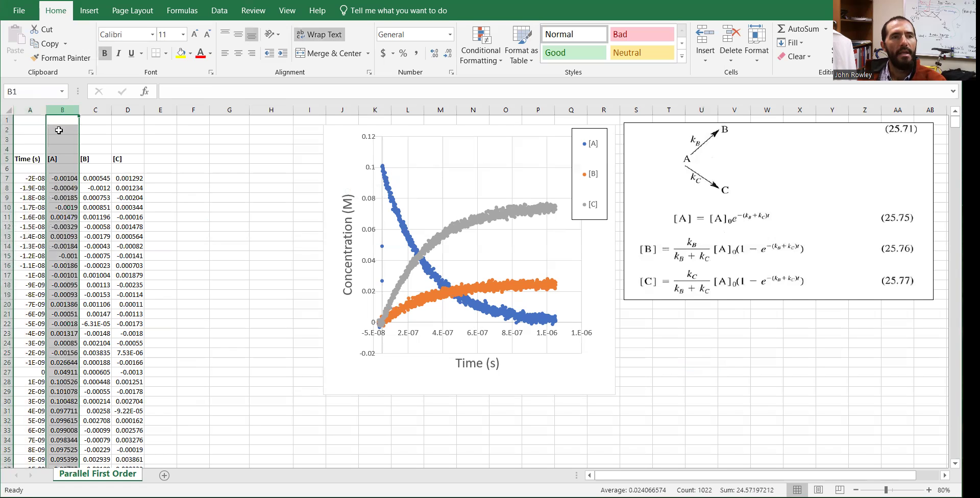
click(60, 159)
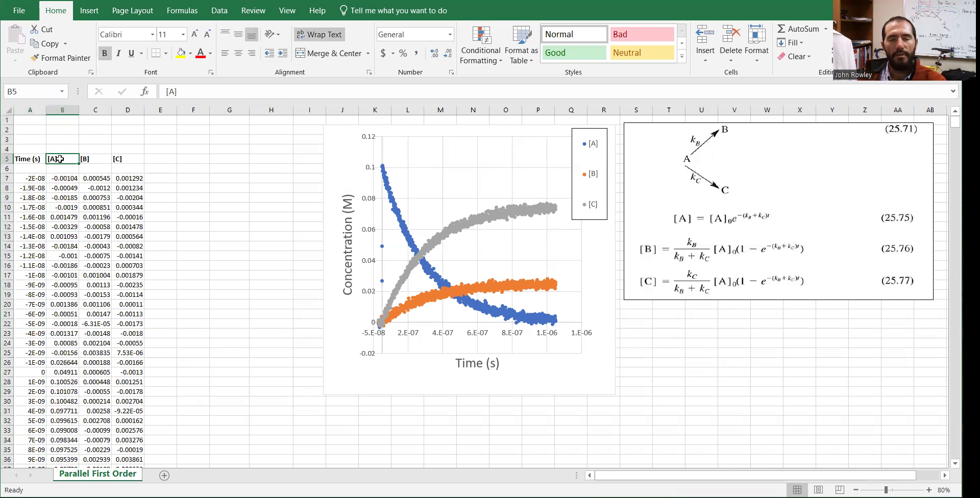
click(96, 110)
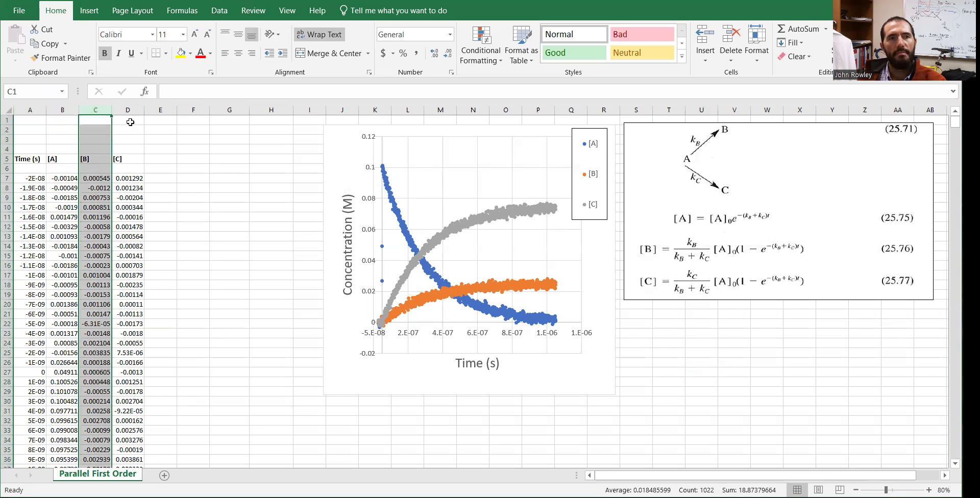
click(127, 111)
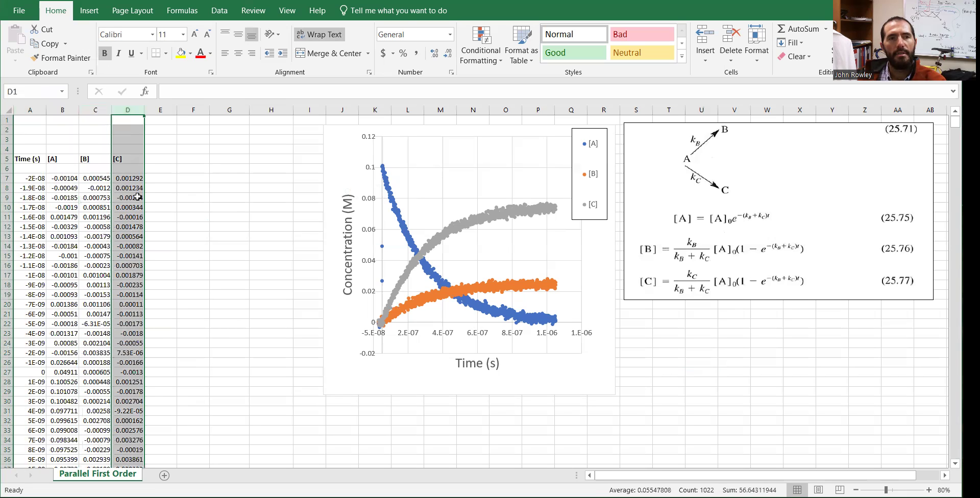
click(428, 187)
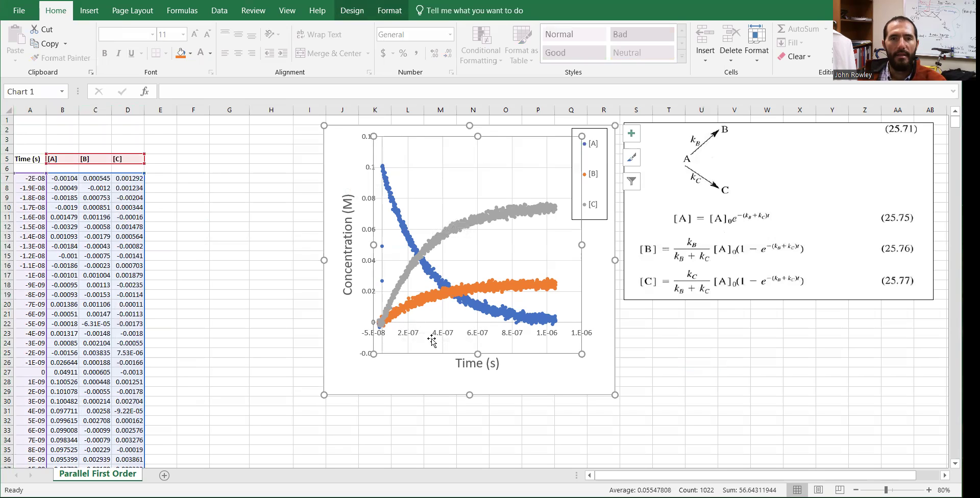
click(273, 276)
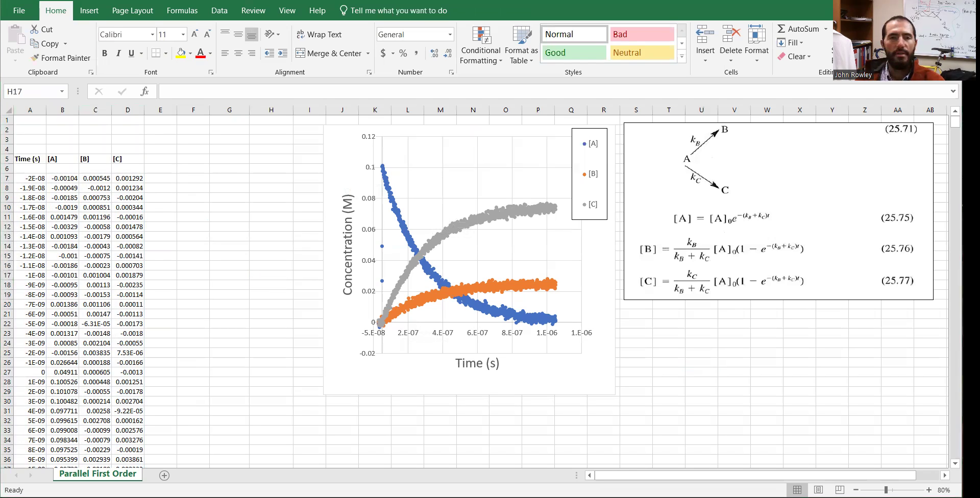
Step: Enter the heading 'Model Function for [C]' in cell F5
click(192, 158)
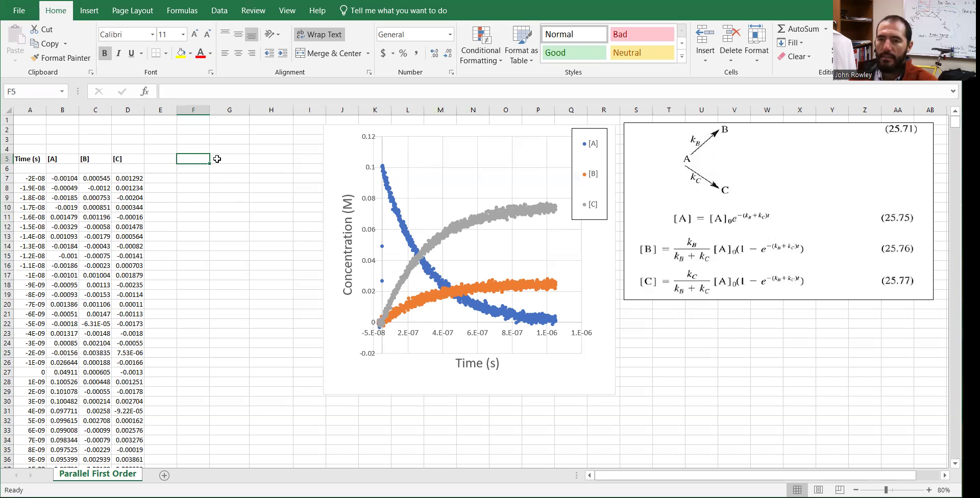
text(C)
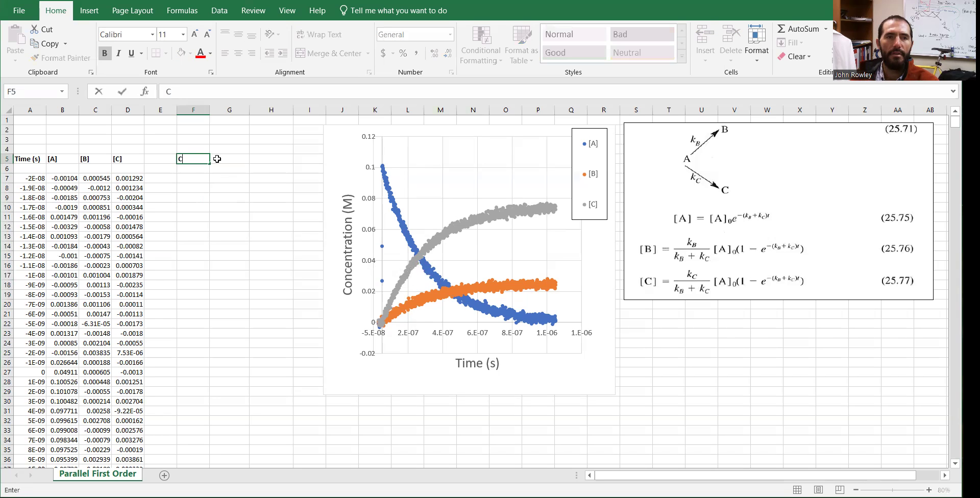
text(Model Func)
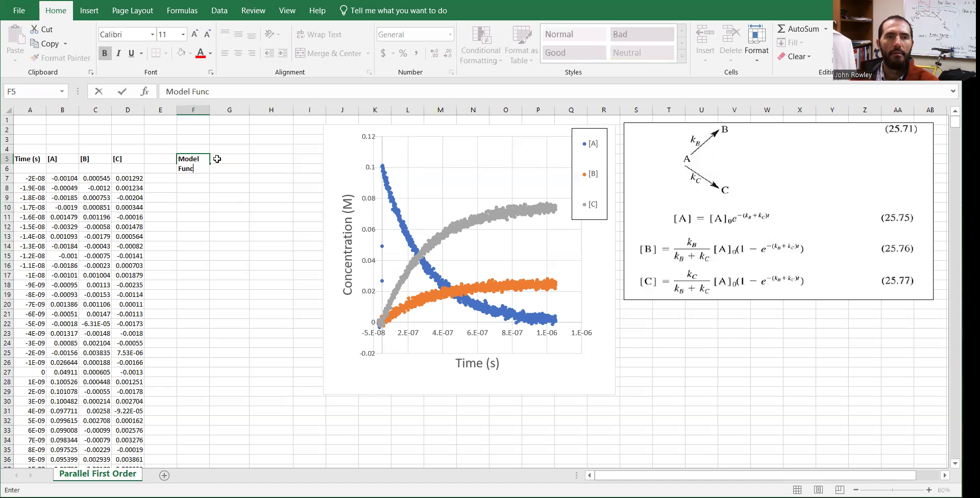
text(tion for )
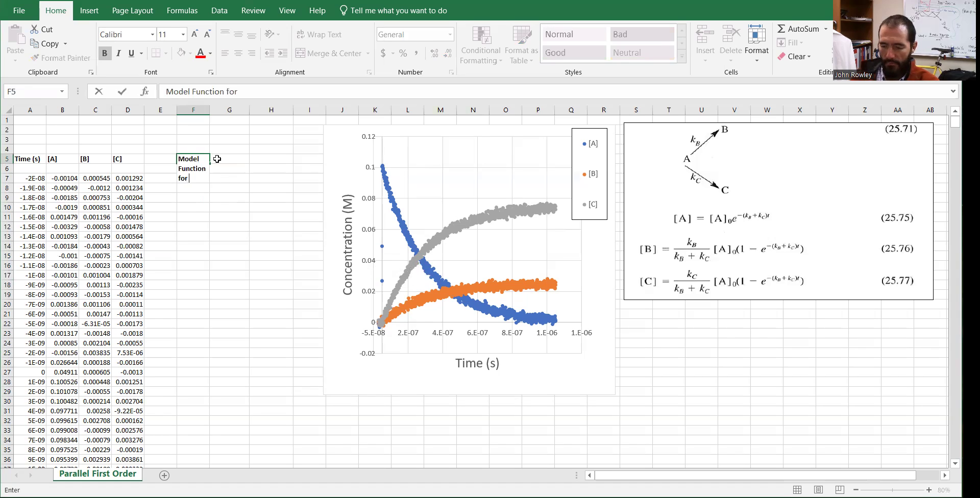
text([C)
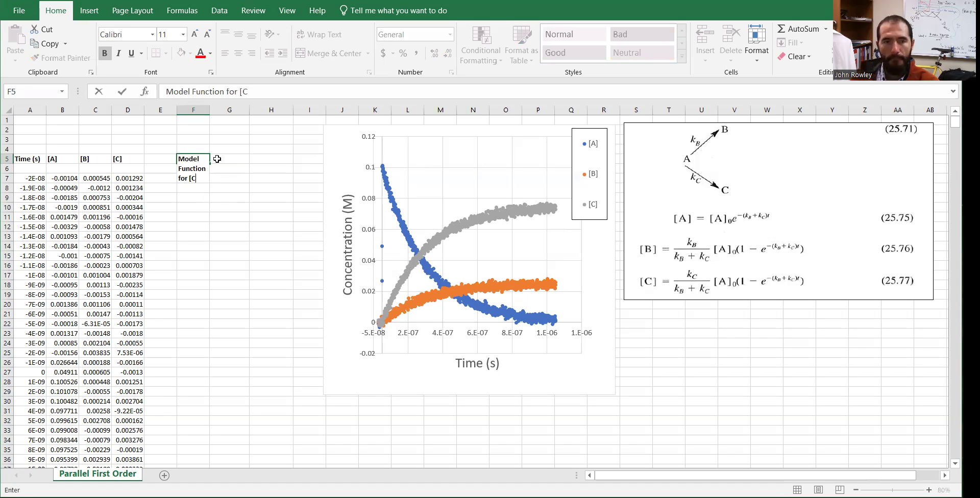
text(])
key(Return)
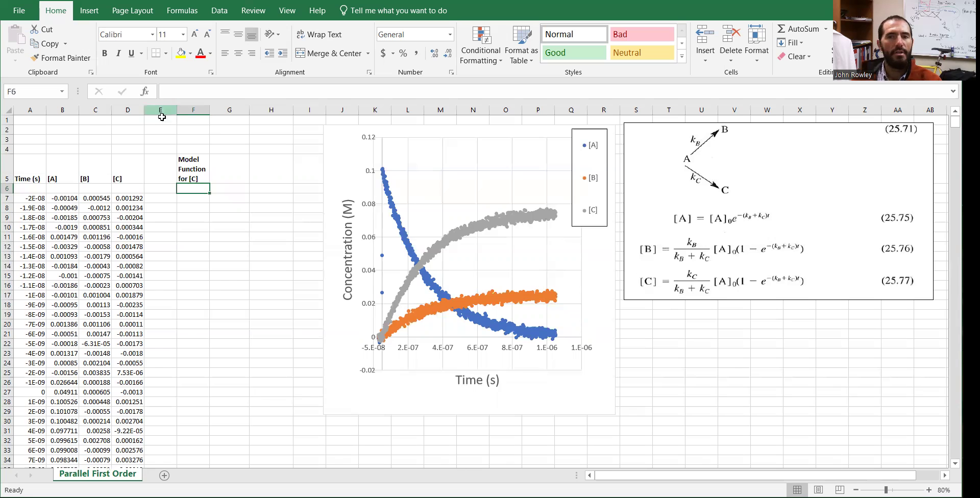
Step: Enter the labels 'kB =', 'kC =' and '[A]o =' in F1:F3
click(189, 121)
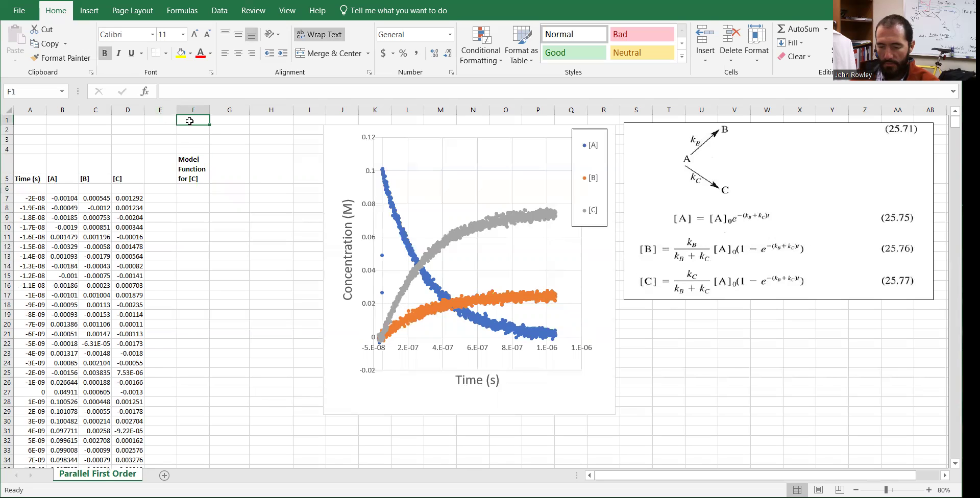
text(k)
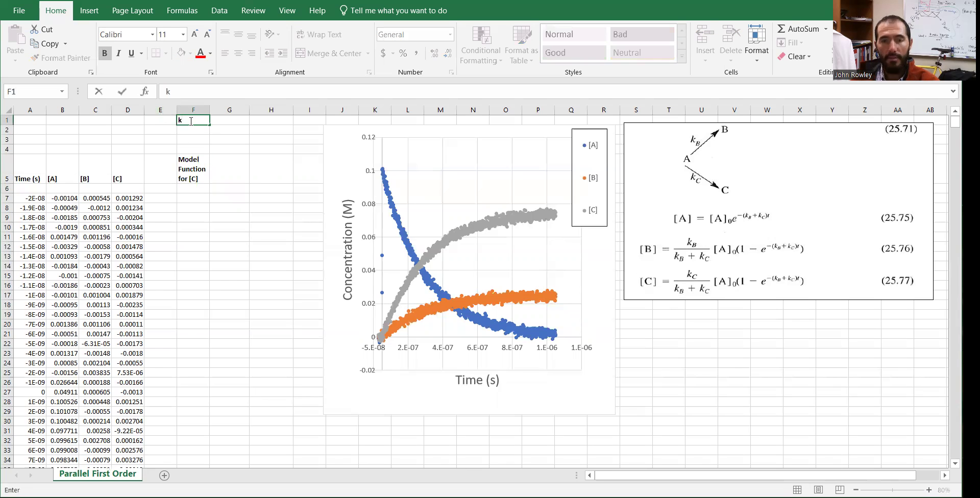
text(B =)
key(Return)
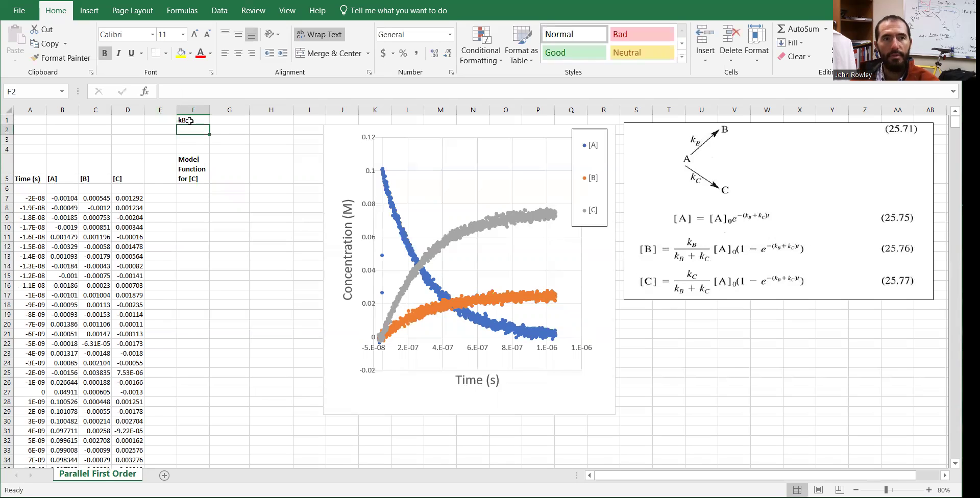
text(kB =)
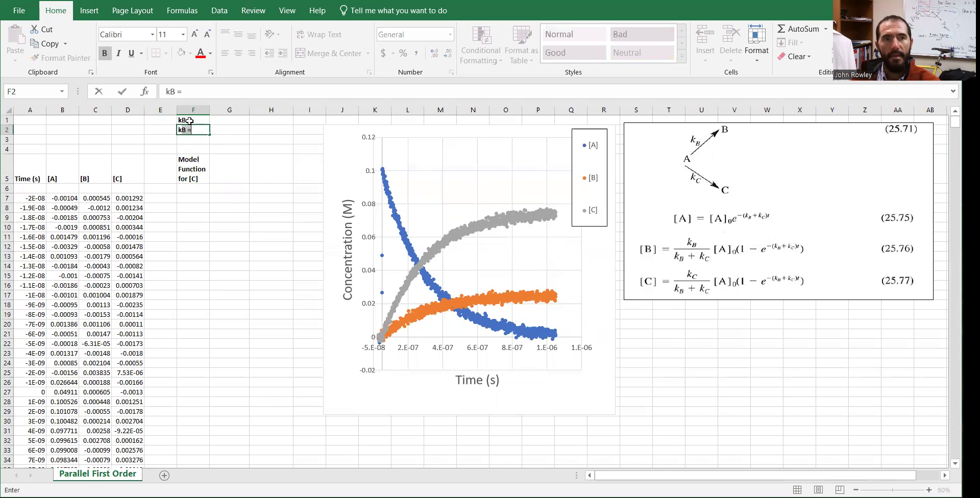
key(BackSpace)
key(BackSpace)
key(BackSpace)
text(C =)
key(Return)
text([)
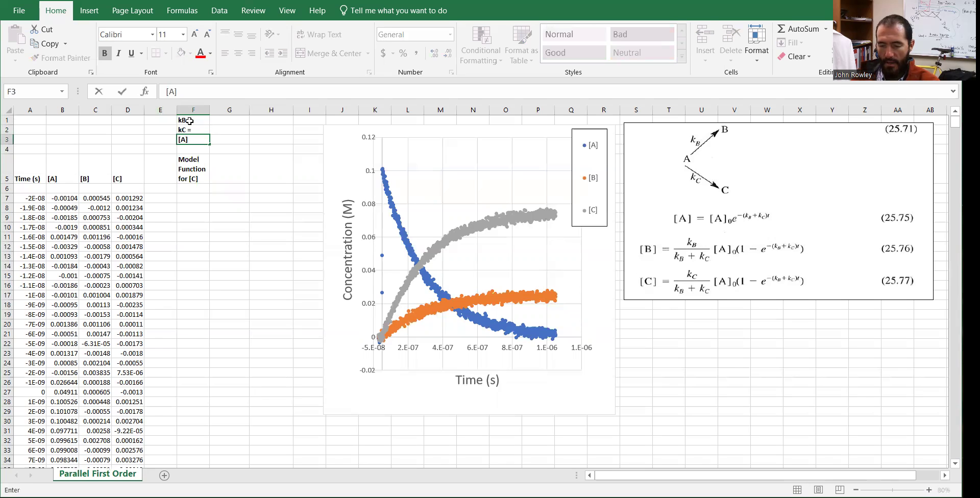
text(A]o =)
key(Return)
Step: Enter the values 100,000 for kB, 100,000 for kC and 0.1 for [A]o in column G
click(228, 120)
text(10)
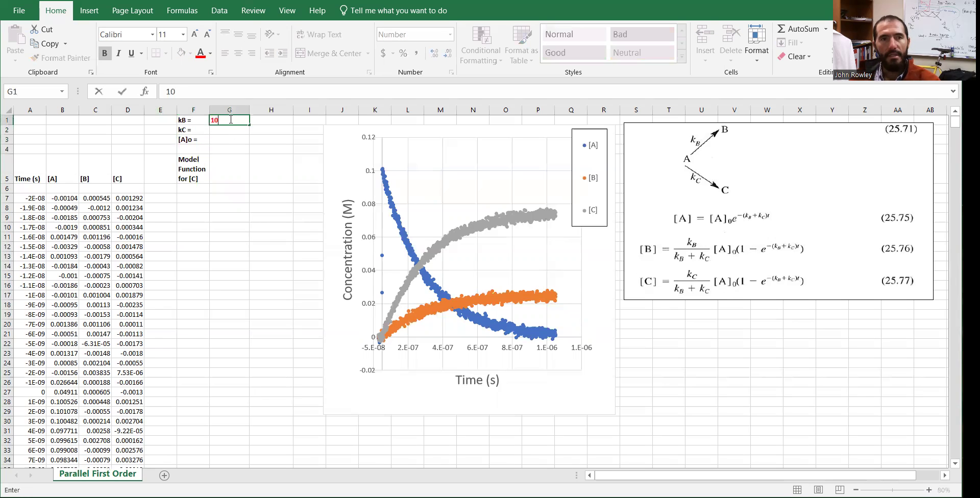
text(0,000)
click(228, 130)
text(100,000)
click(230, 139)
text(0.1)
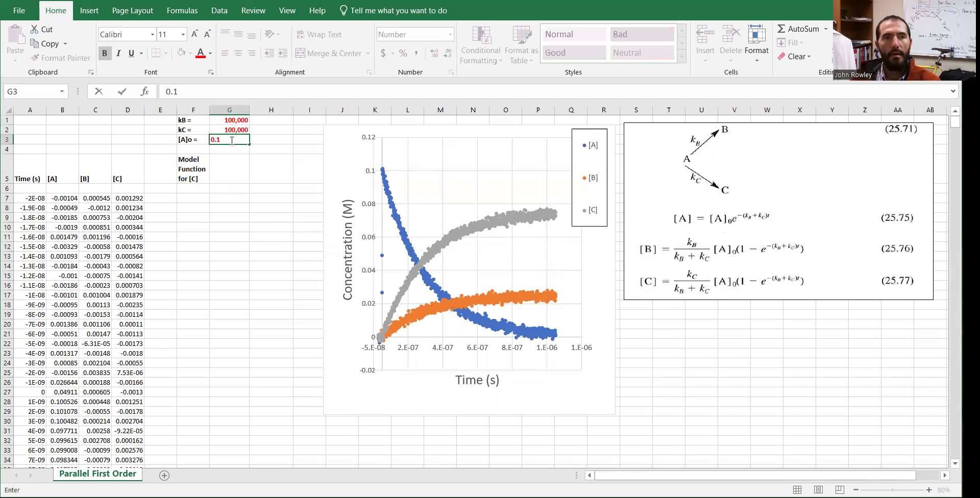
key(Return)
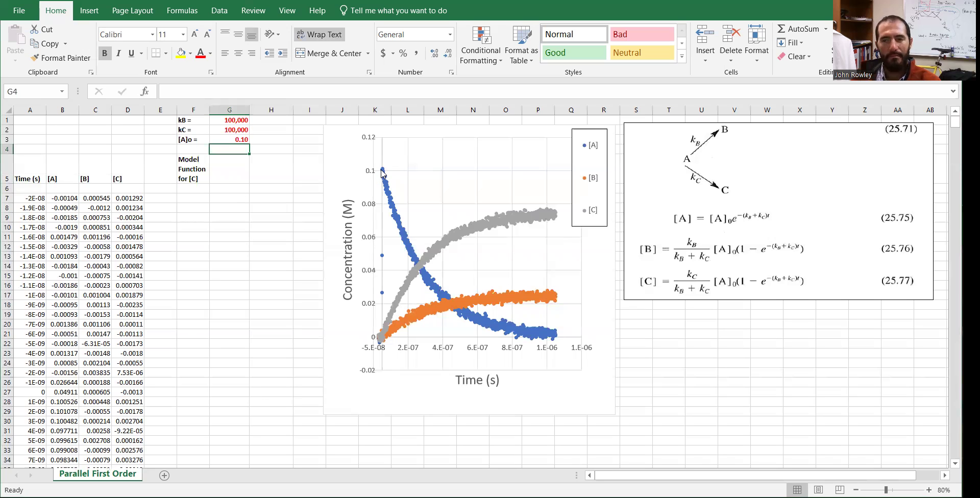
Step: Enter the units s-1, s-1 and M in H1:H3
click(276, 122)
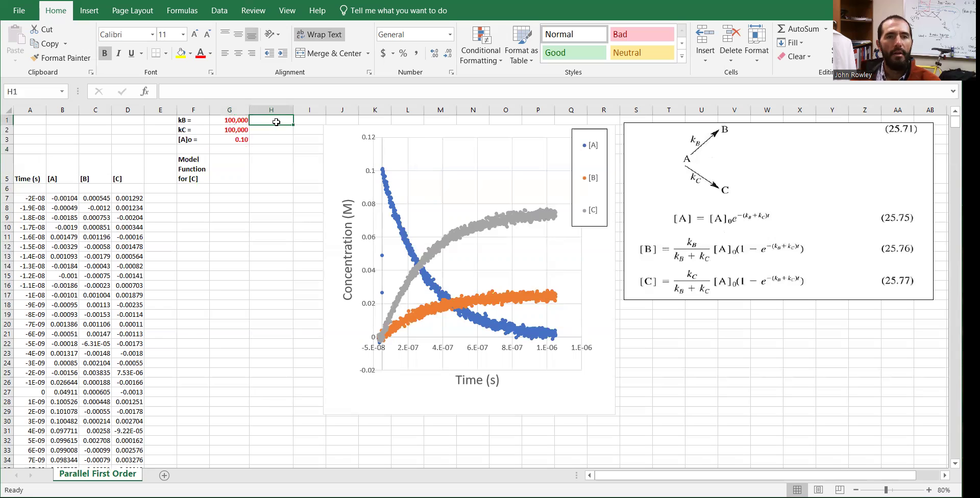
text(s)
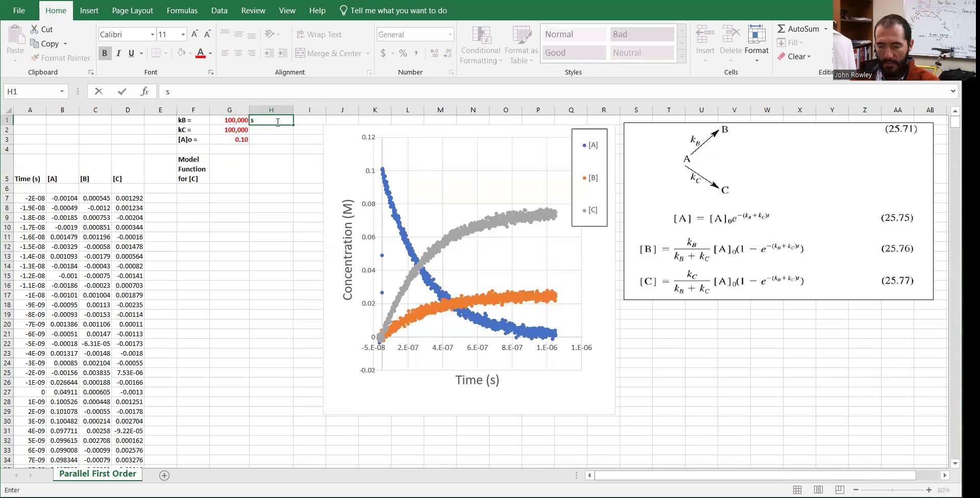
text(-1)
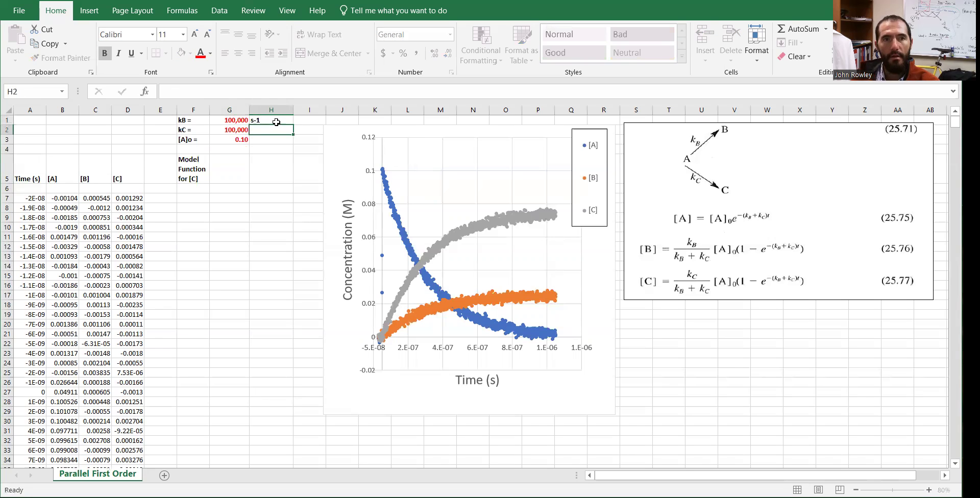
key(Return)
text(s-1)
key(Return)
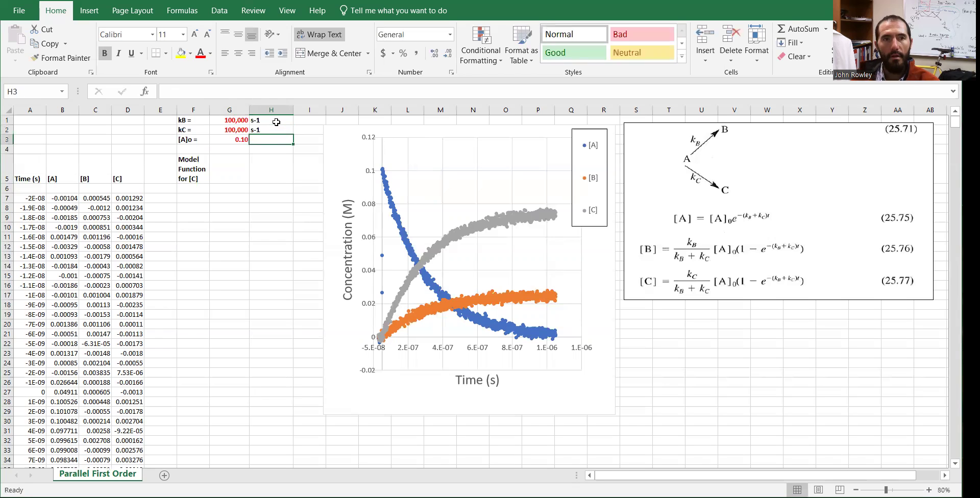
text(M)
key(Return)
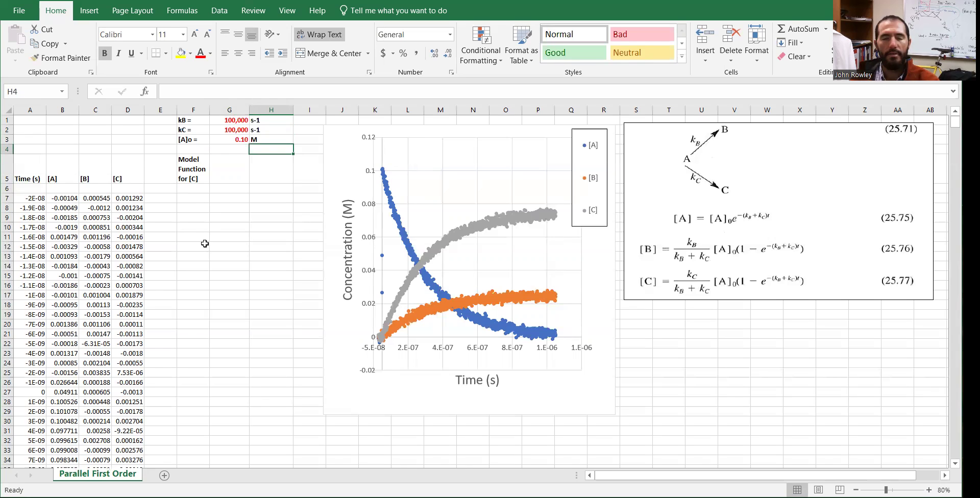
Step: Start the F7 formula with the ratio (G2/(G1+G2)) of kC to kB plus kC
click(196, 201)
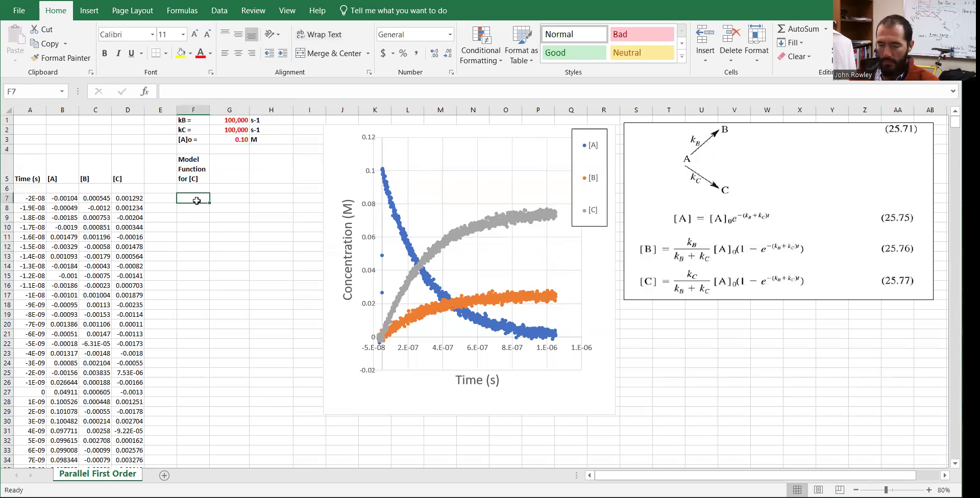
text(=)
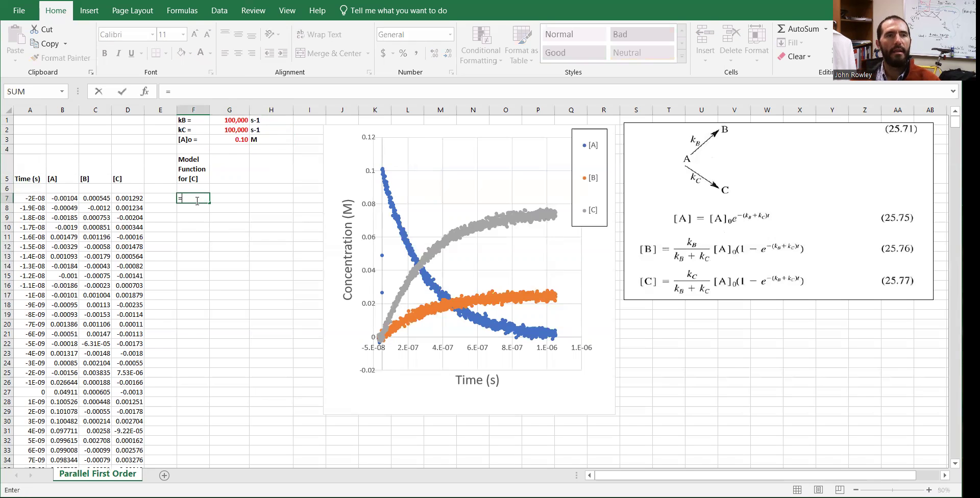
click(191, 95)
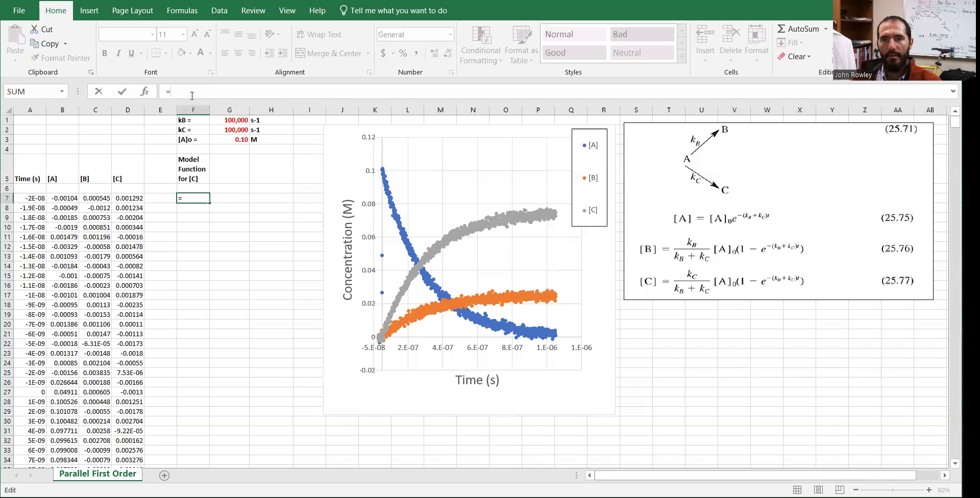
text(()
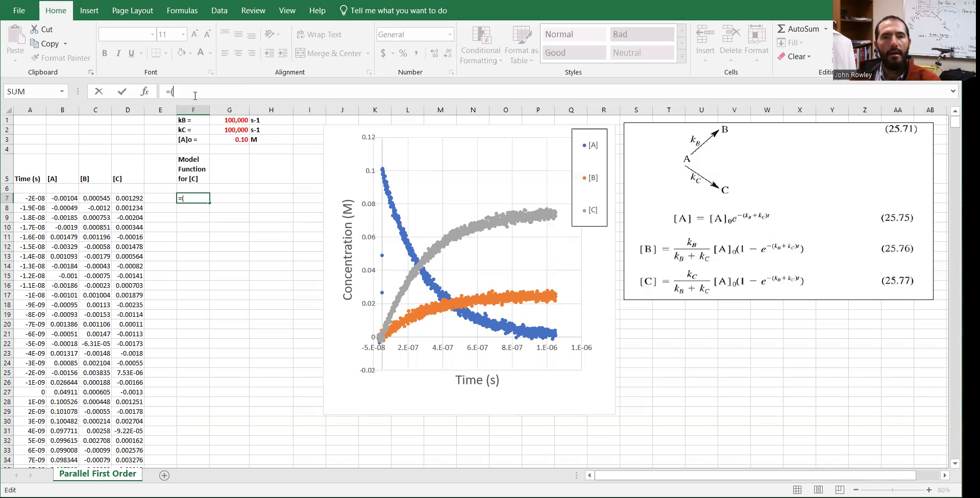
click(225, 130)
text(/)
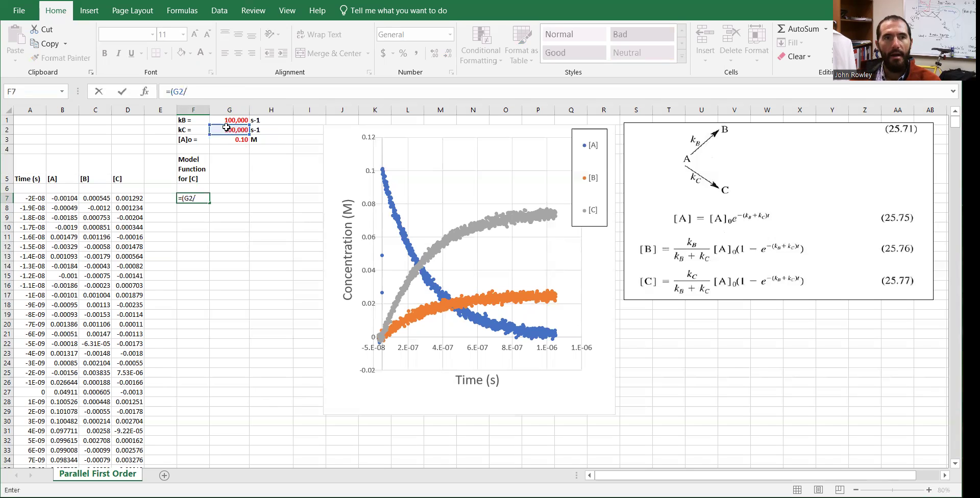
text(()
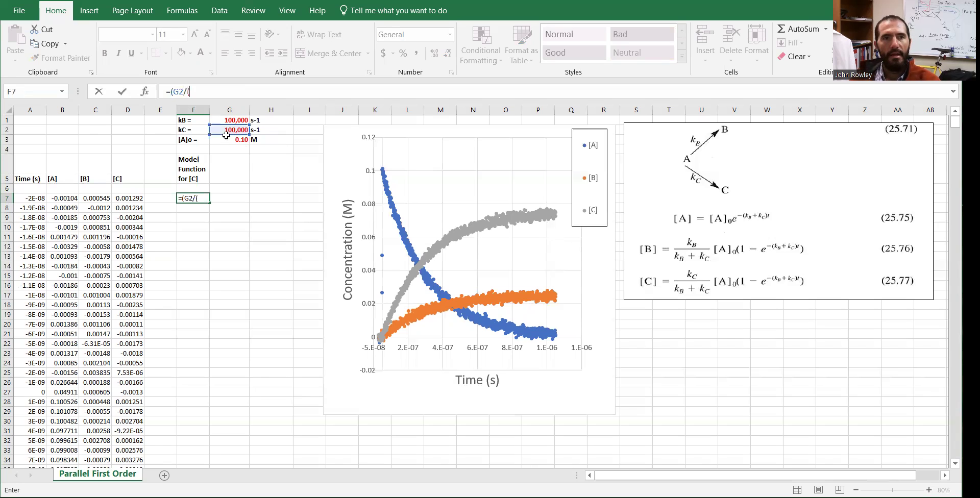
click(230, 120)
text(+)
click(238, 130)
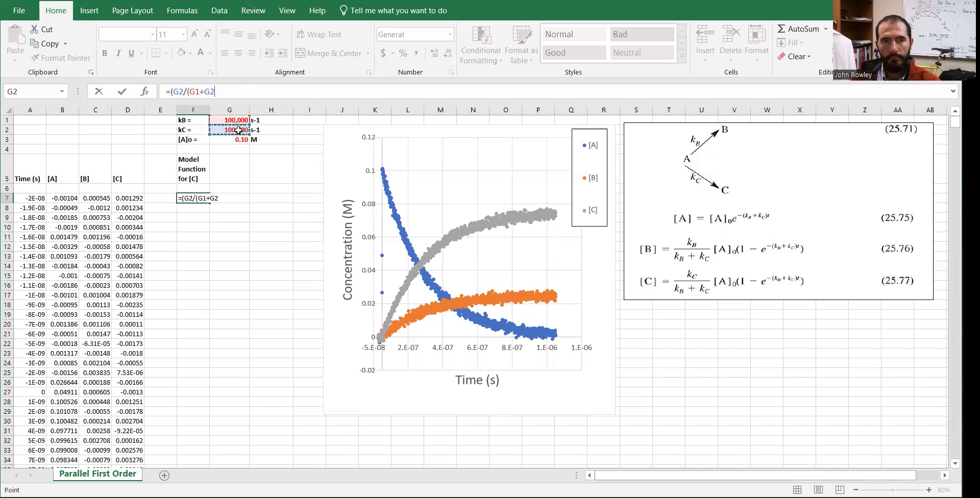
text()))
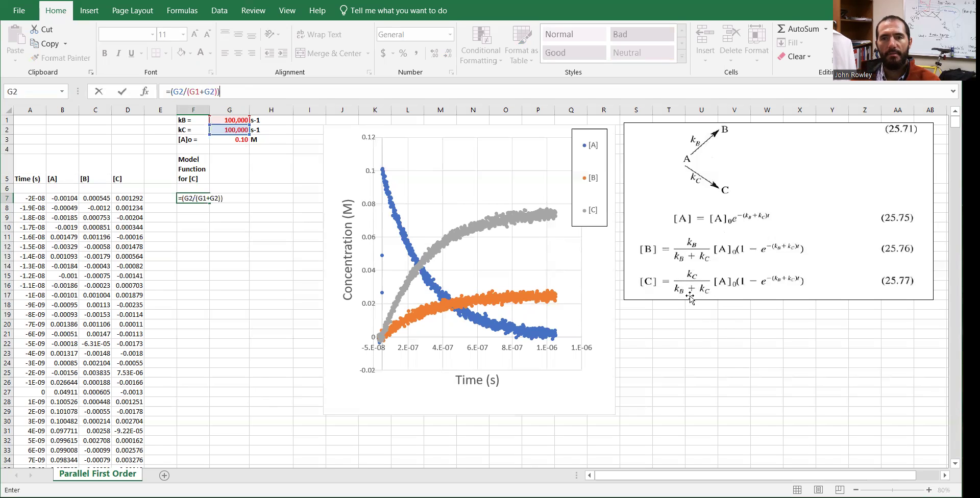
Step: Make the G1 and G2 references absolute and multiply by the absolute [A]o in $G$3
click(172, 92)
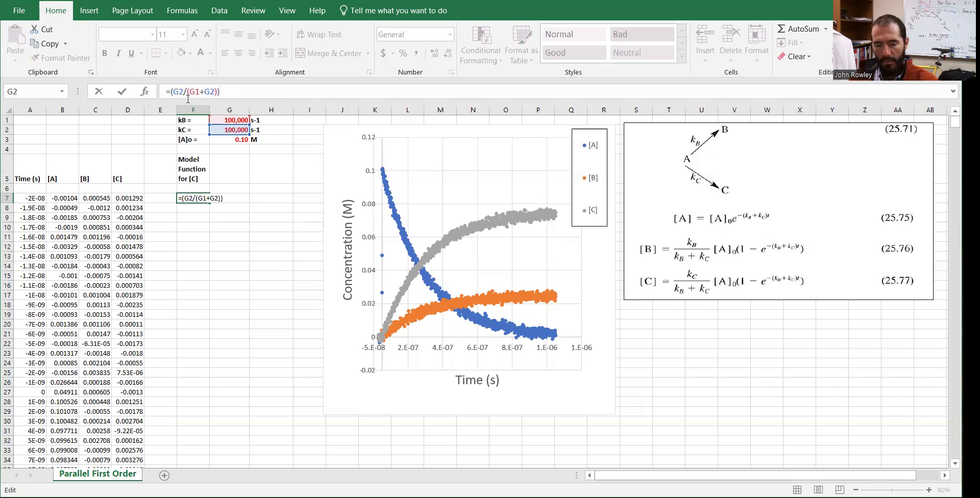
key(F4)
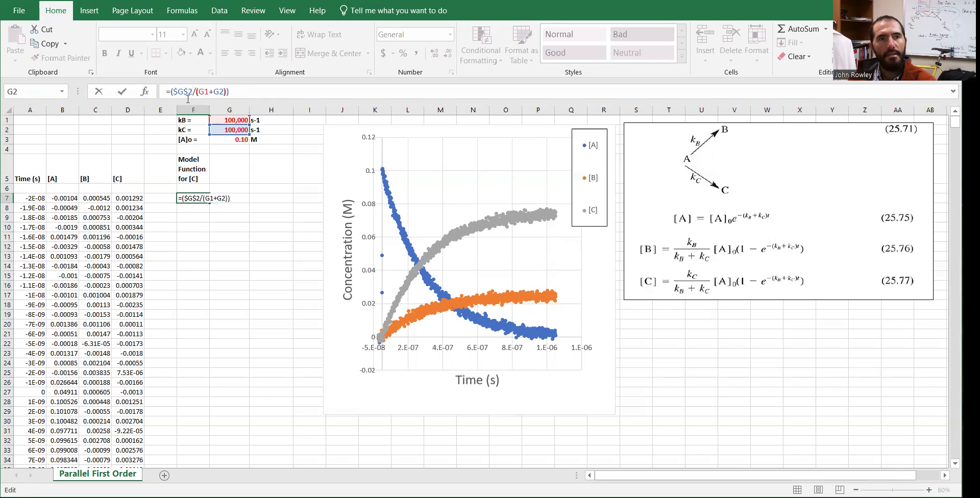
key(F4)
text($G$)
key(Right)
text($)
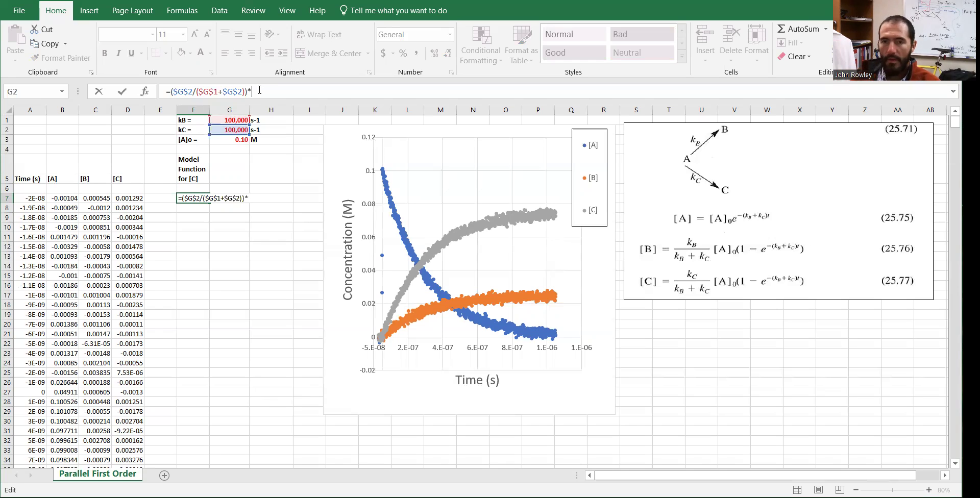
click(228, 139)
click(252, 90)
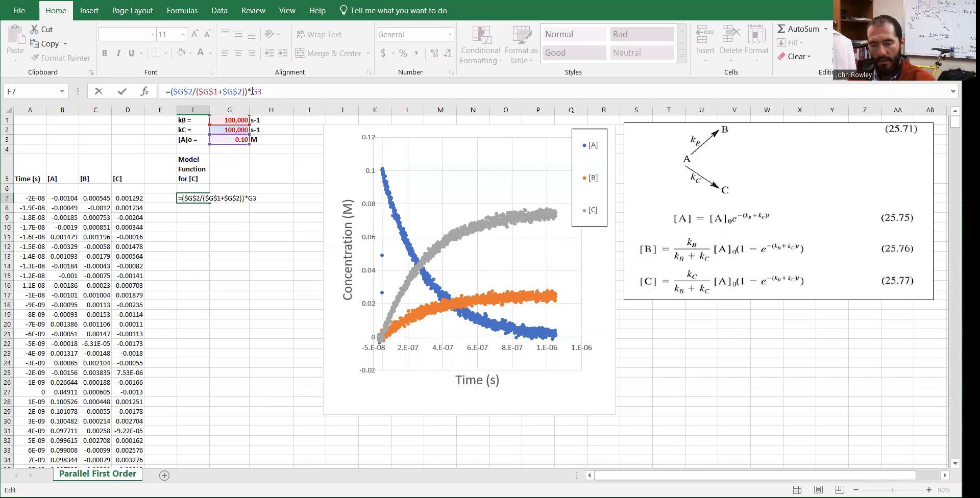
key(F4)
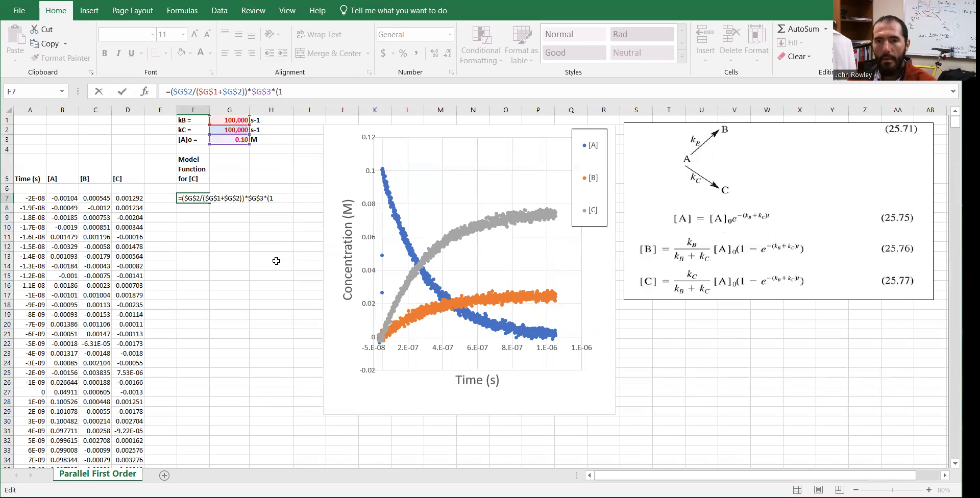
Step: Finish the formula with *(1-EXP(-1*($G$1+$G$2)*A7)) using the time in A7
text(e)
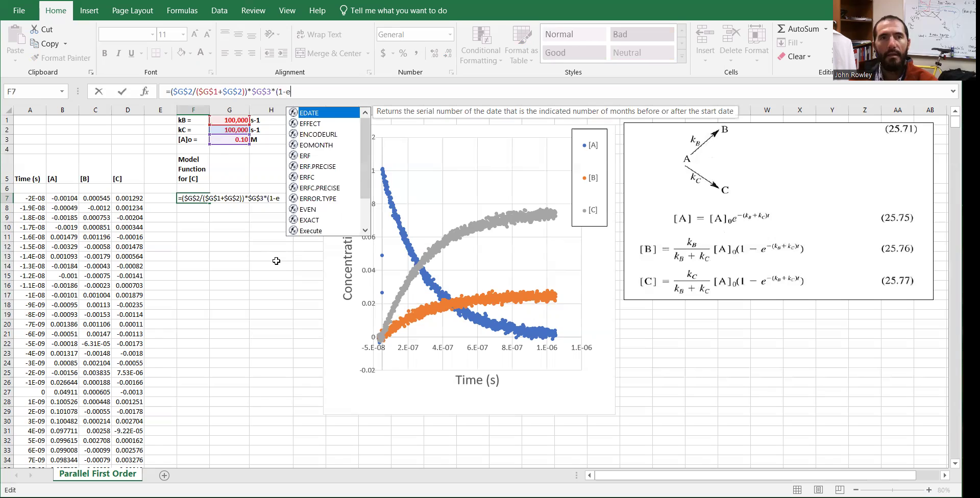
text(xp(-1*()
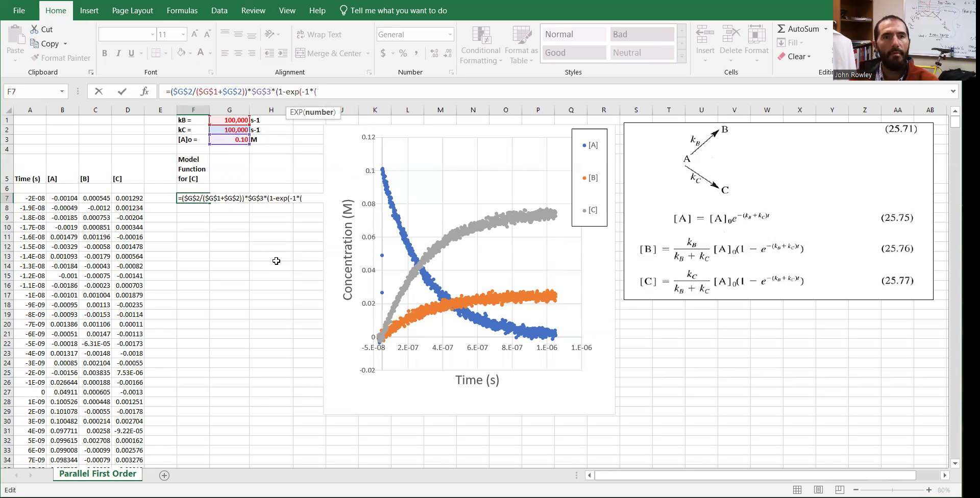
click(231, 119)
text(+)
click(229, 129)
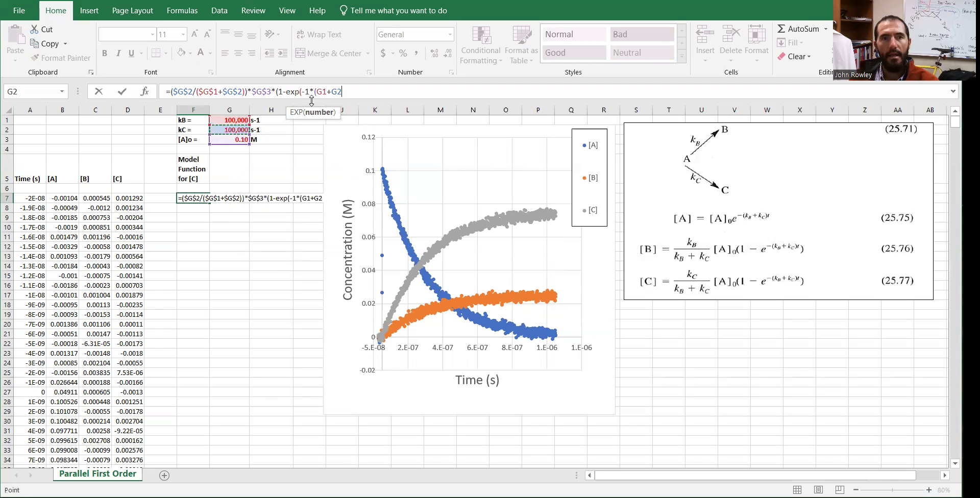
text())
key(F4)
key(F4)
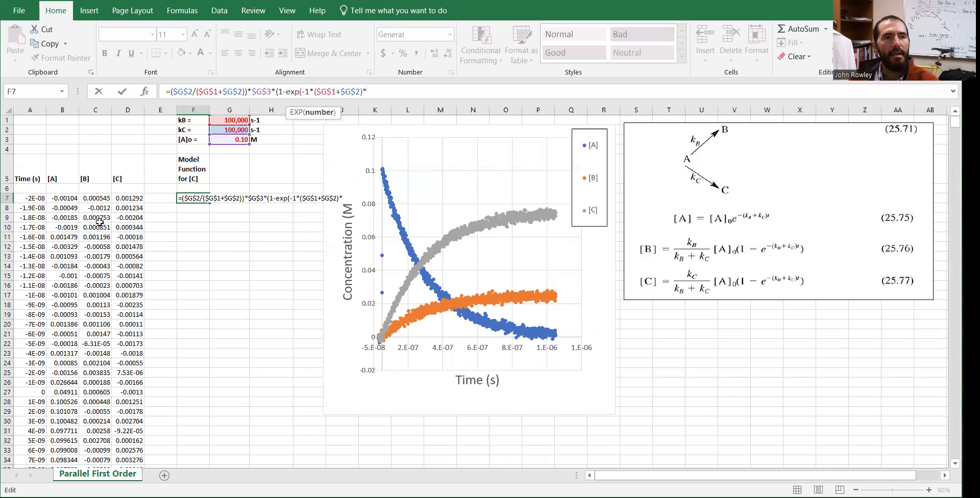
click(29, 198)
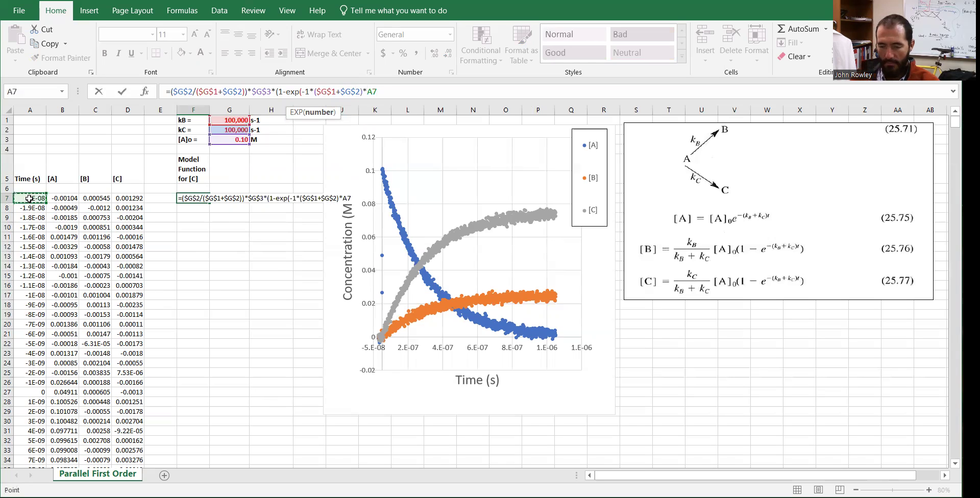
text())
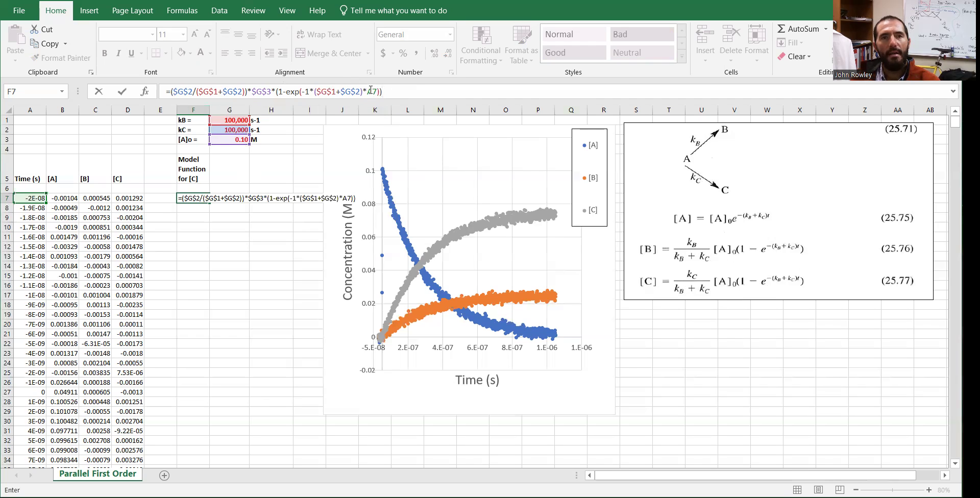
click(371, 90)
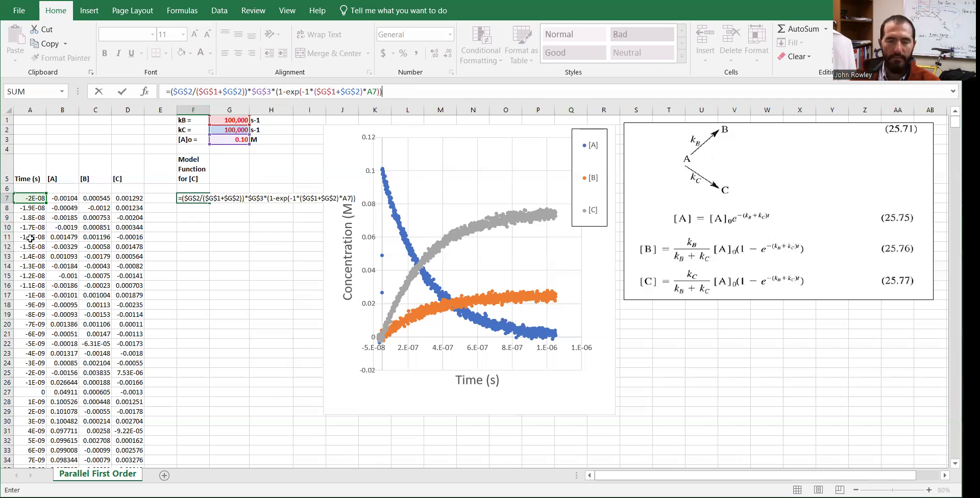
Step: Commit the F7 model formula, fill it down column F to row 1027, and return to the top
key(Return)
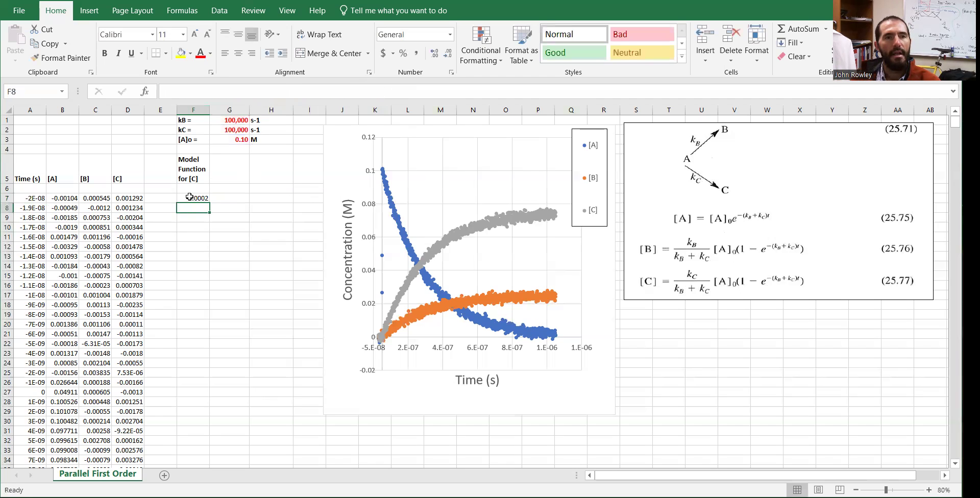
click(195, 200)
drag(208, 202, 213, 453)
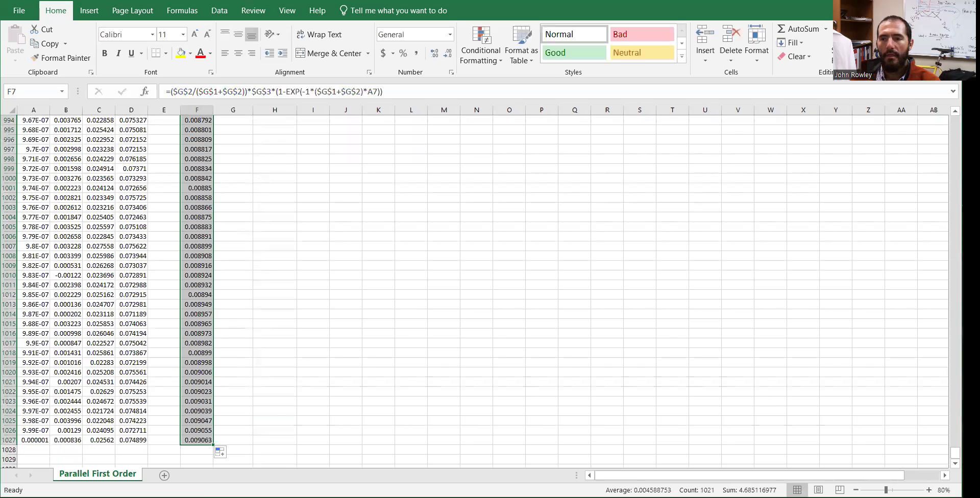
drag(949, 453, 952, 123)
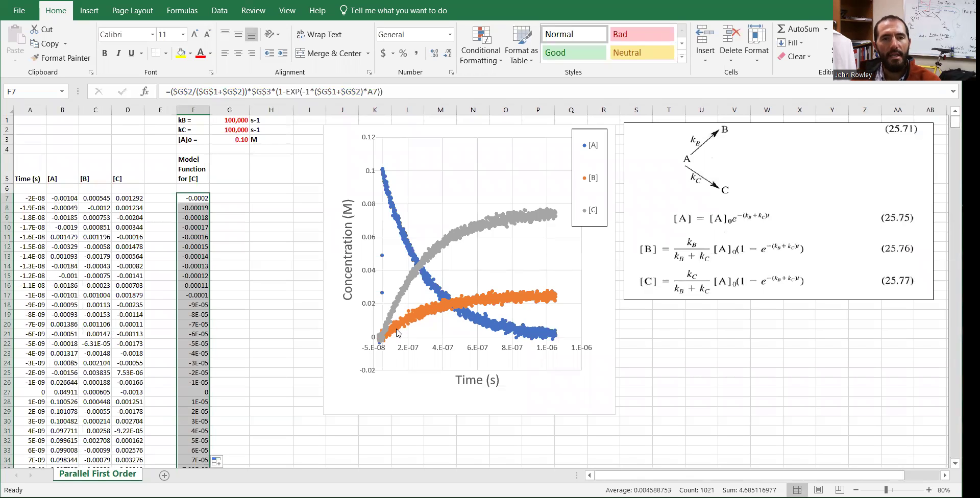
Step: Add a new chart series named from the 'Model Function for [C]' heading in F5
click(522, 253)
right_click(527, 260)
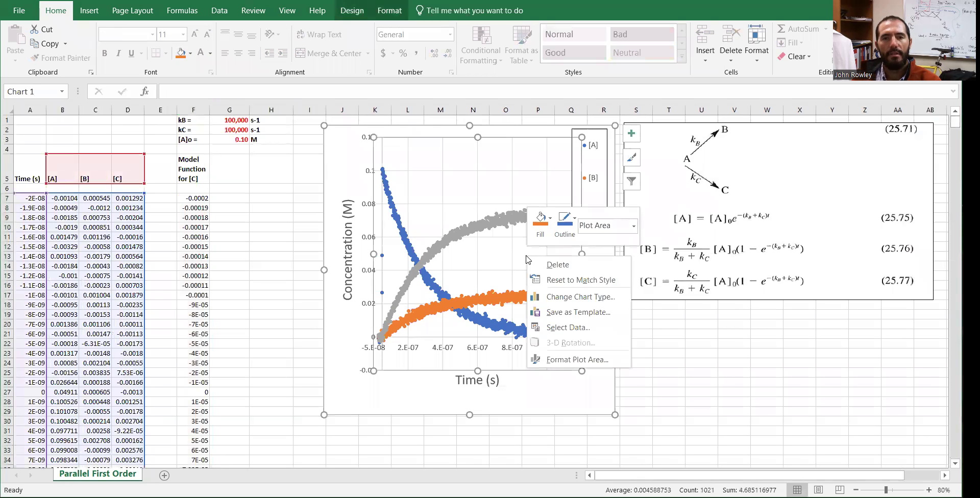
click(553, 327)
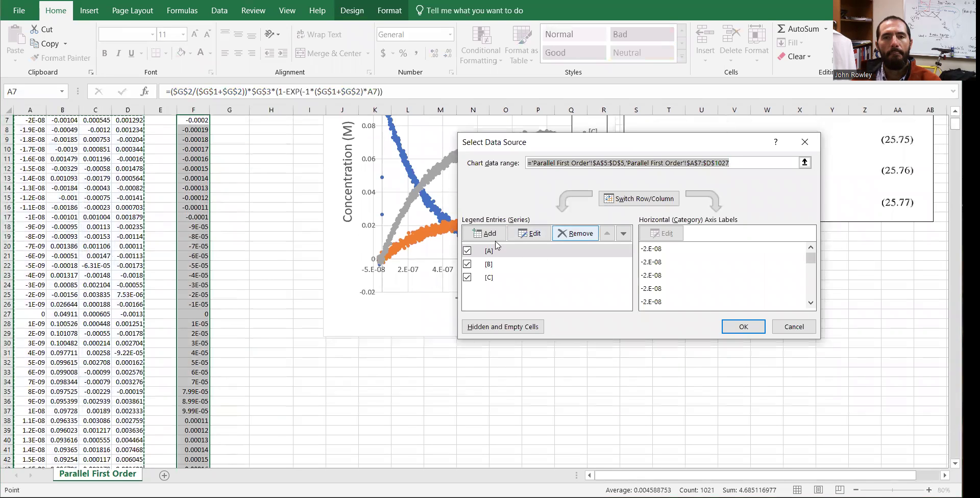
click(487, 233)
click(666, 206)
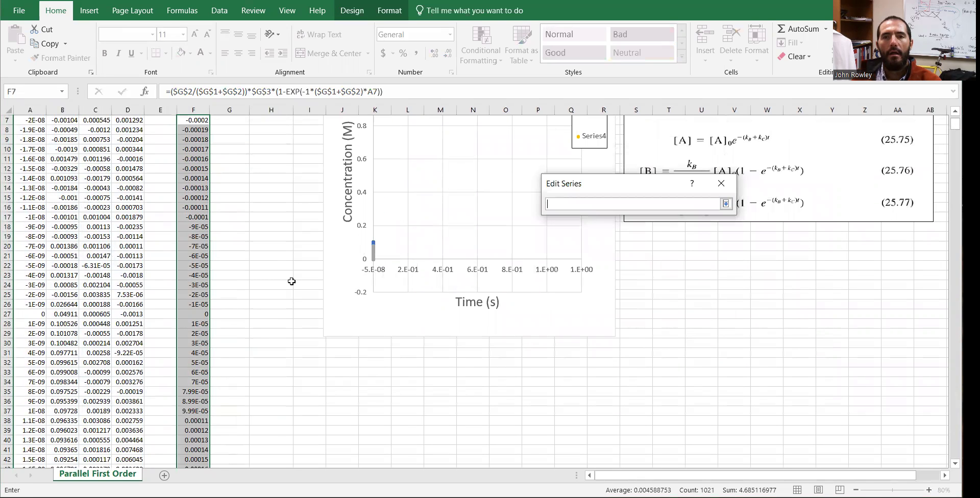
scroll(291, 283, up, 2)
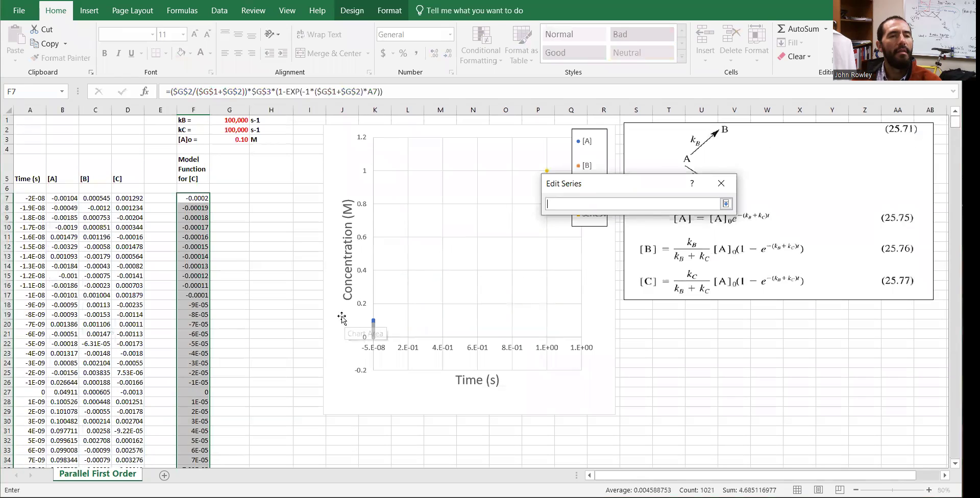
click(199, 166)
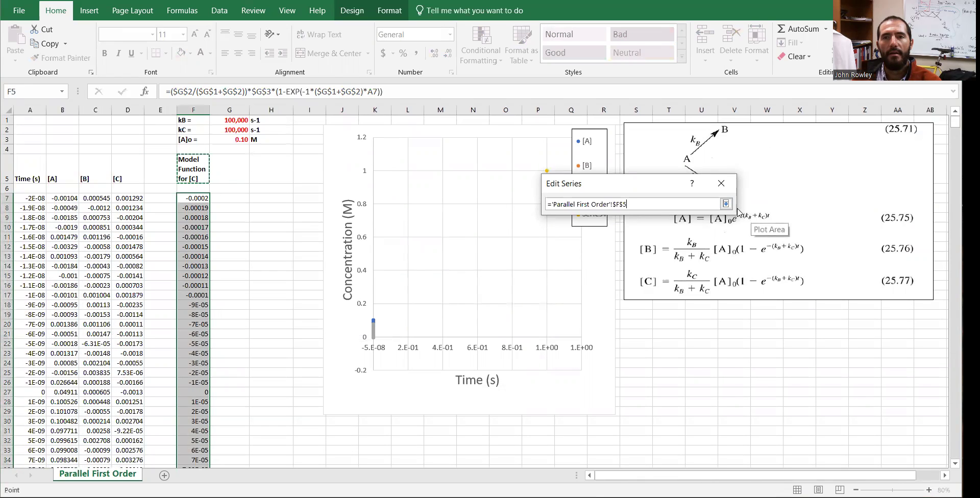
click(725, 204)
Step: Give the new series the times from A7 down as x values and column F model values as y values
click(666, 235)
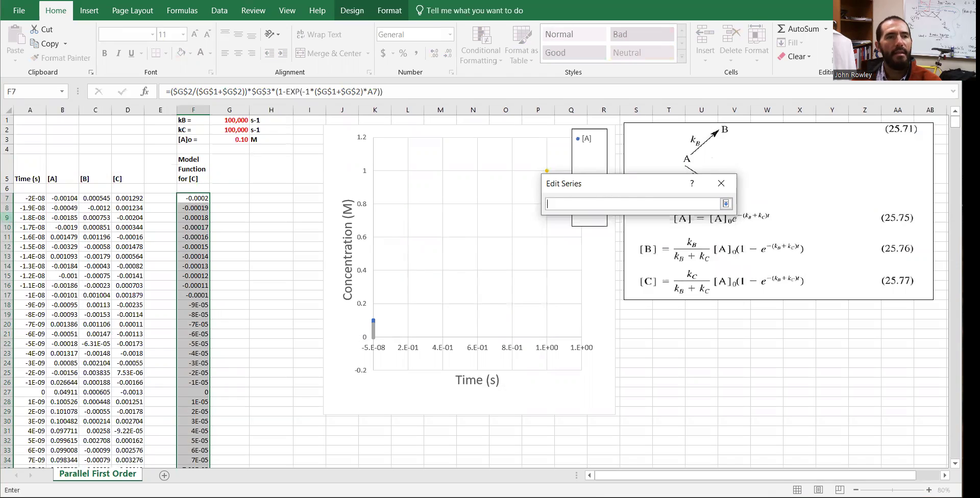
drag(32, 198, 38, 450)
click(725, 204)
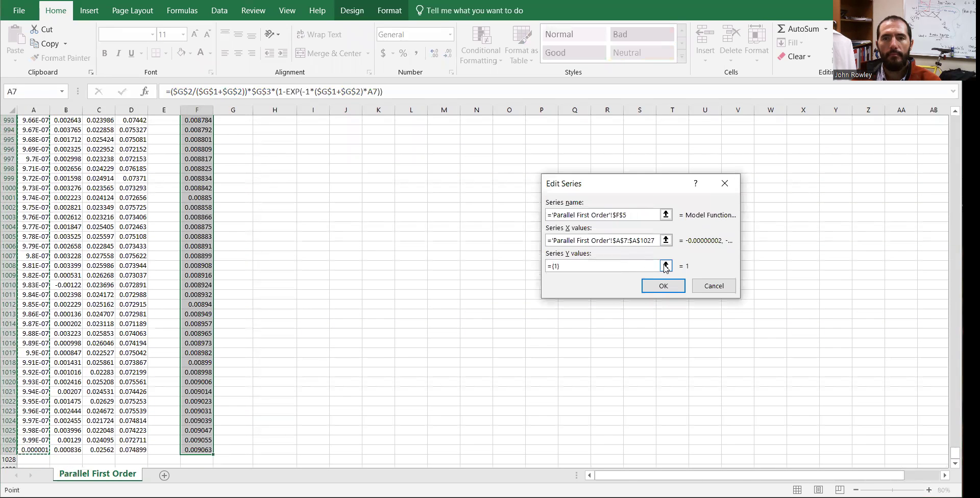
click(652, 255)
drag(184, 454, 186, 199)
click(729, 204)
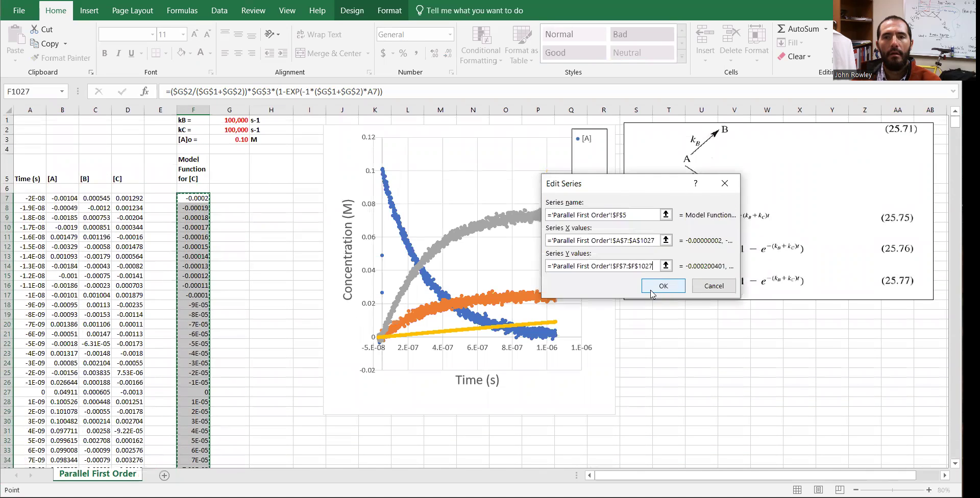
click(662, 288)
click(725, 327)
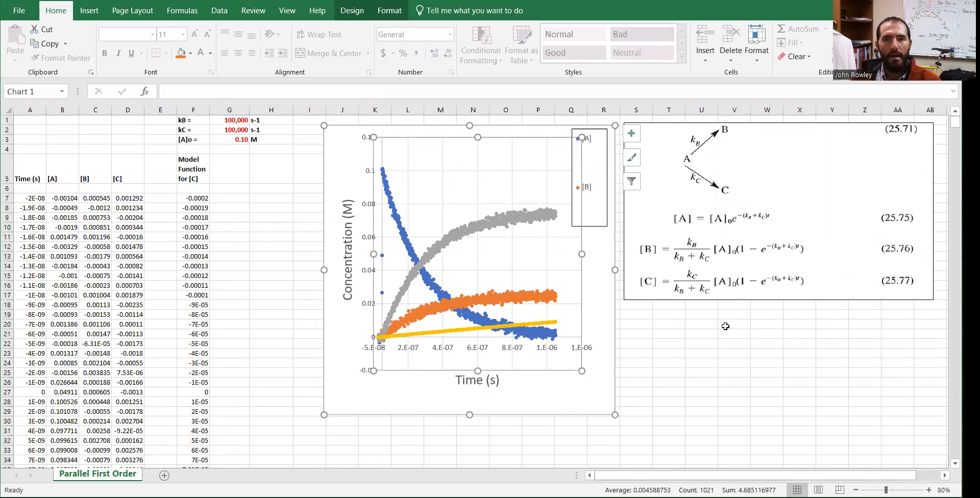
Step: Enlarge the legend to show all four entries, move the equations picture aside, and widen the chart
click(605, 224)
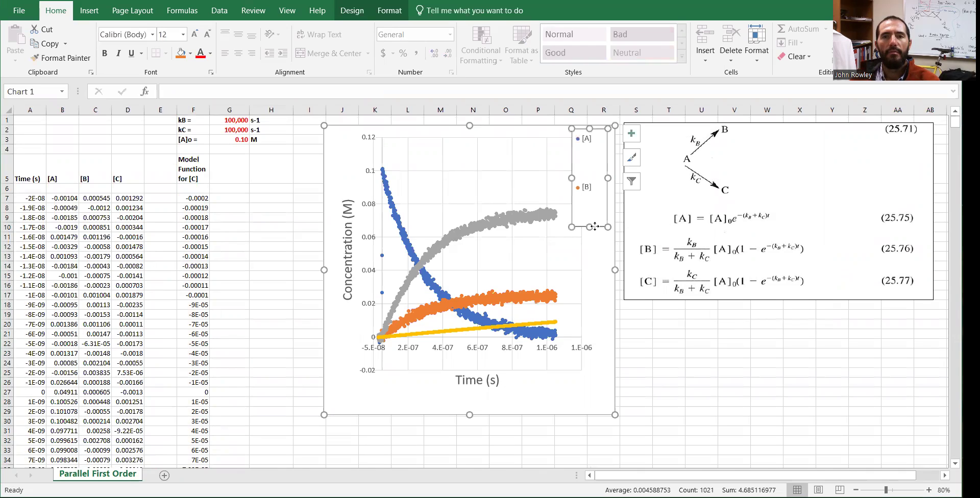
drag(590, 228, 591, 282)
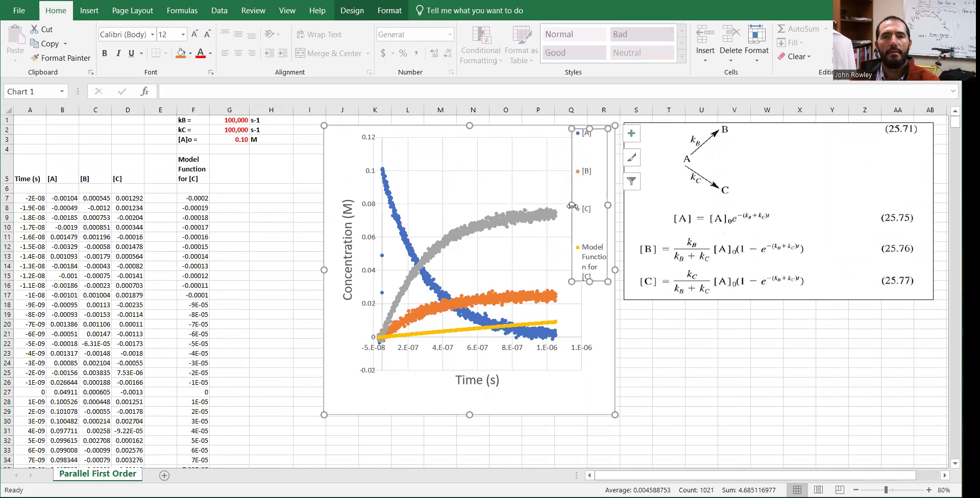
drag(572, 206, 560, 206)
click(528, 266)
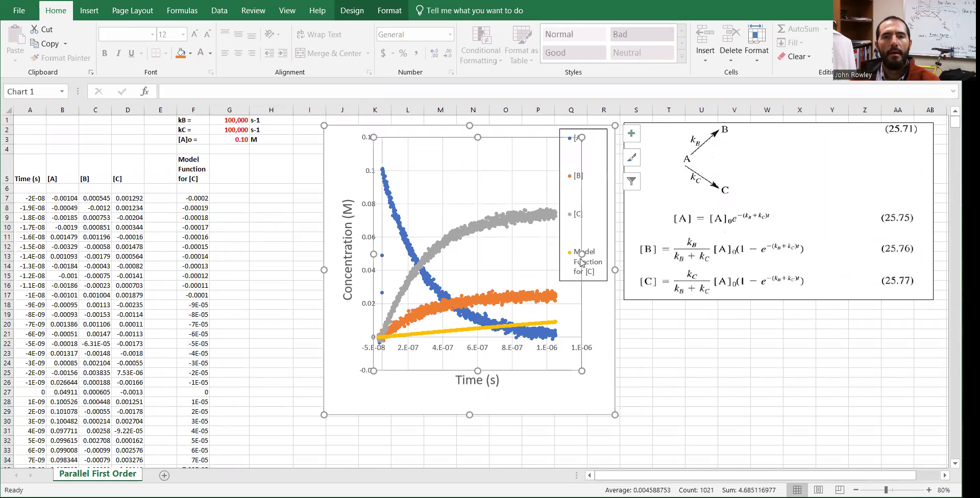
drag(677, 252, 944, 271)
click(543, 289)
drag(551, 270, 664, 270)
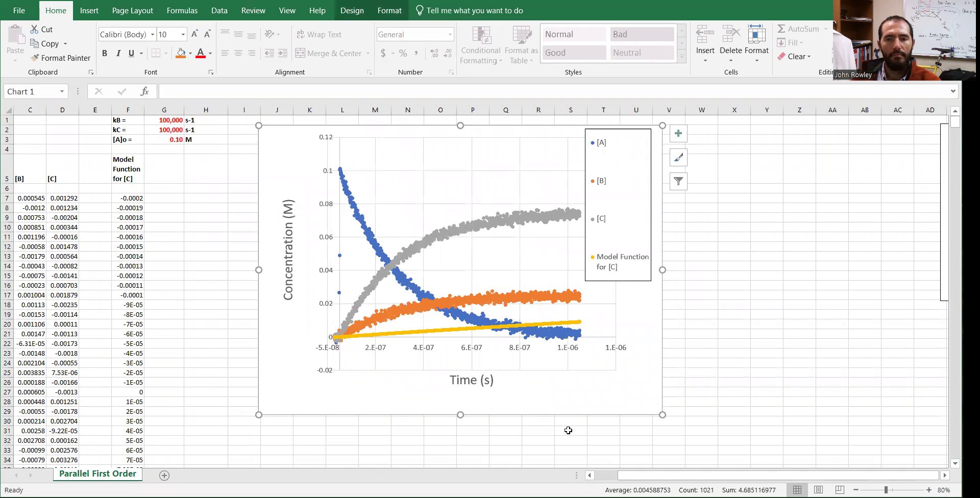
scroll(569, 431, left, 2)
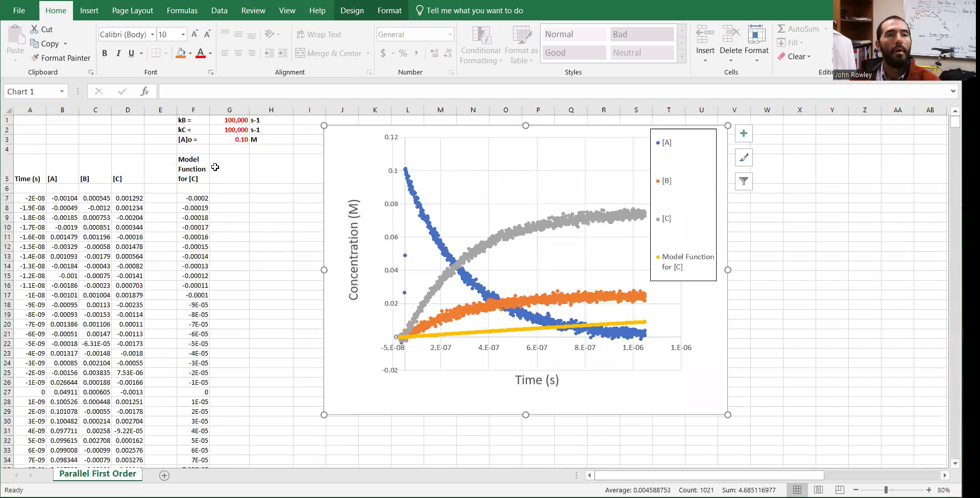
Step: Try kB and kC at 10,000,000 s-1, then raise kC to 40,000,000
click(222, 123)
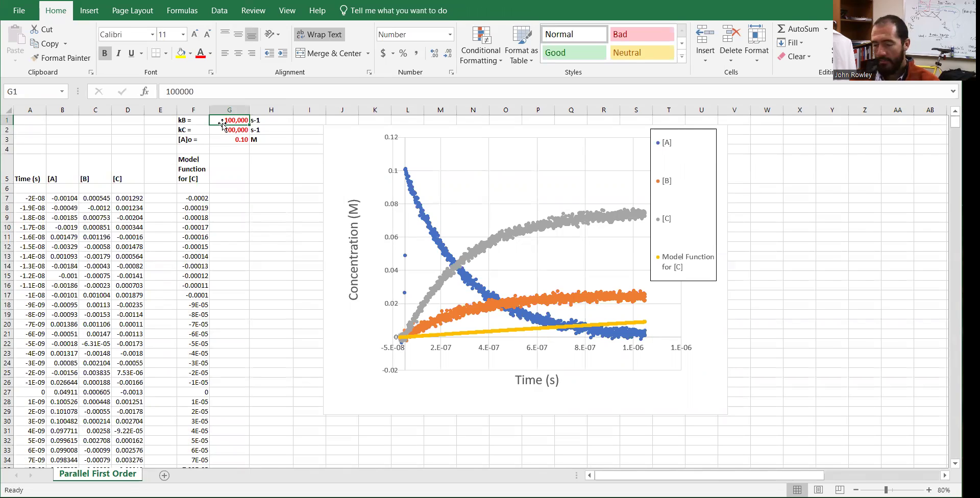
click(211, 95)
text(00)
key(Return)
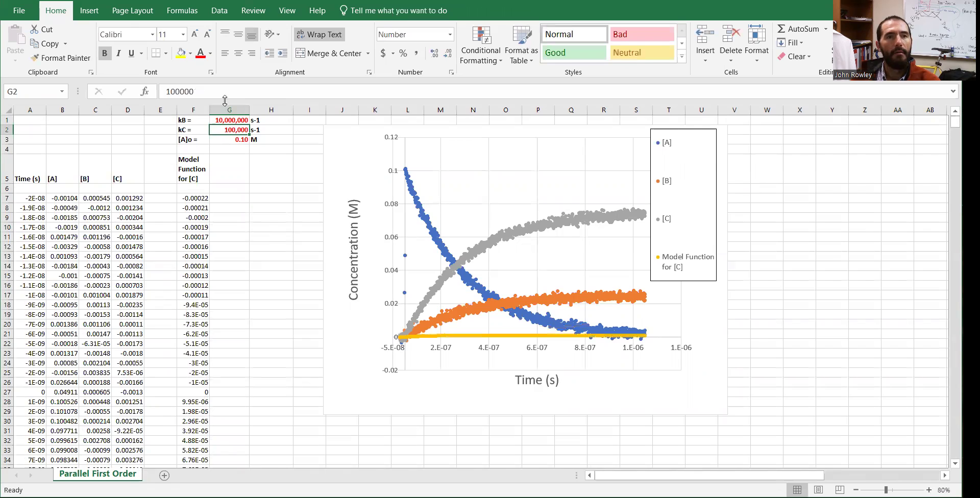
text(00)
key(Return)
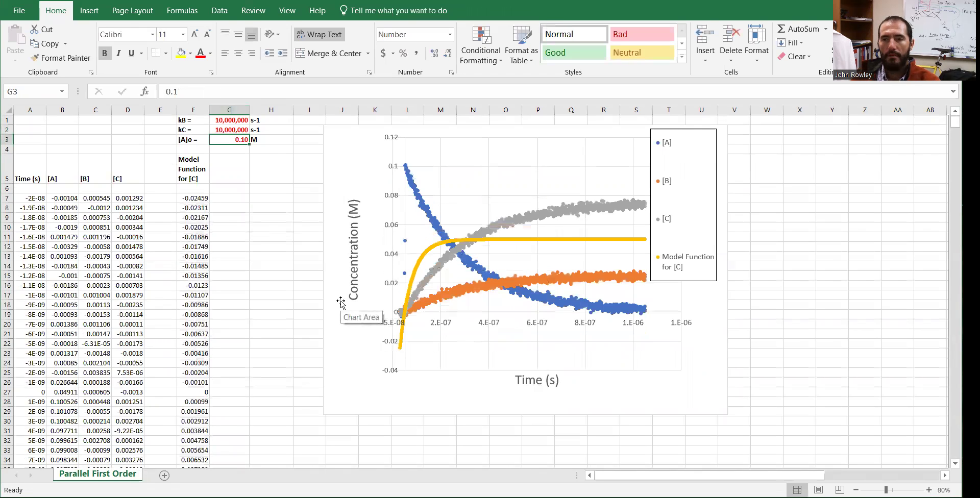
click(232, 131)
click(204, 91)
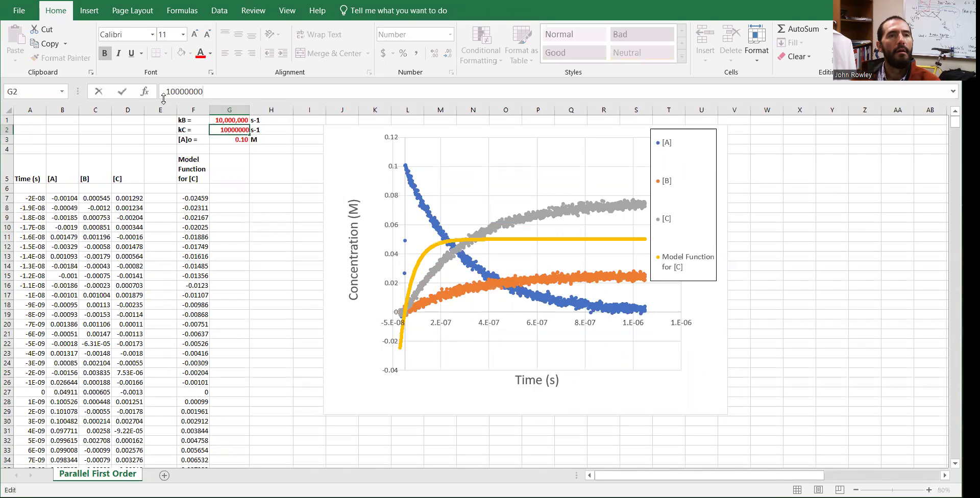
drag(170, 92, 166, 92)
text(4)
key(Return)
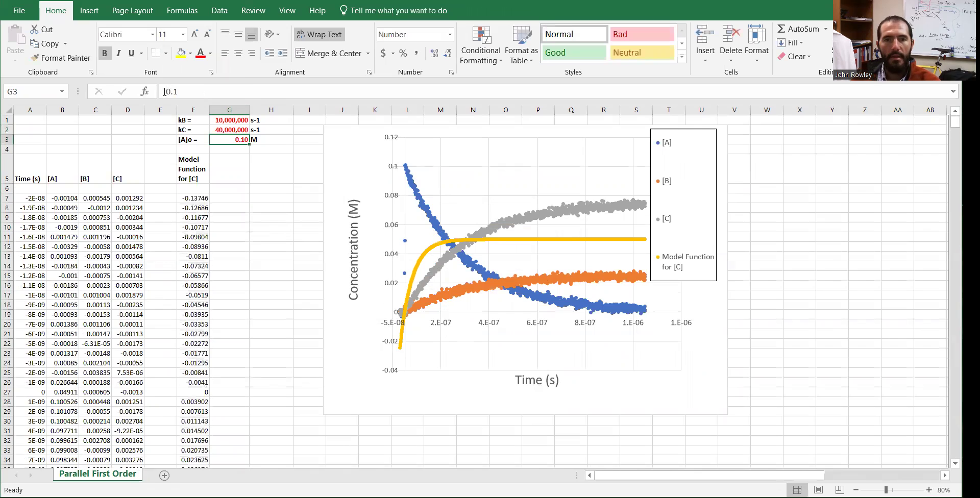
Step: Try kB at 1,000,000, then 10,000,000, and settle on 80,000,000 s-1
click(233, 122)
click(217, 92)
key(BackSpace)
key(Return)
click(227, 119)
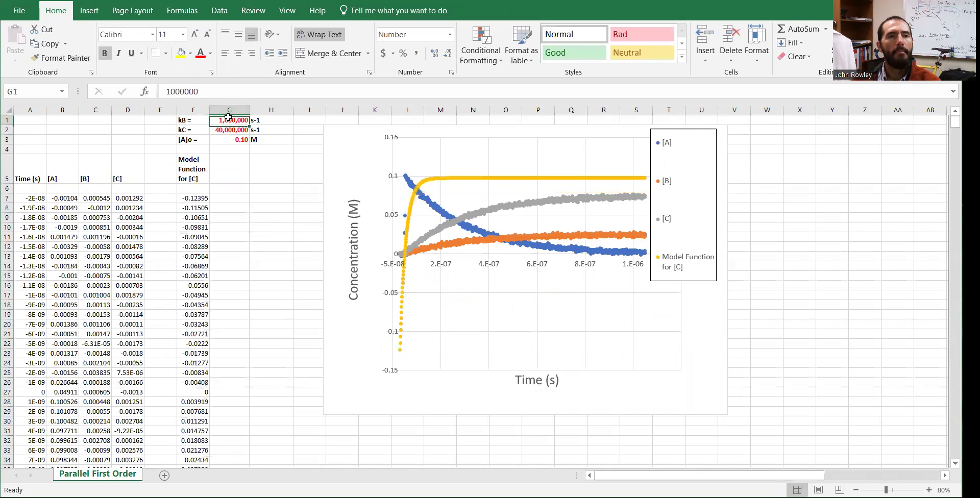
click(192, 92)
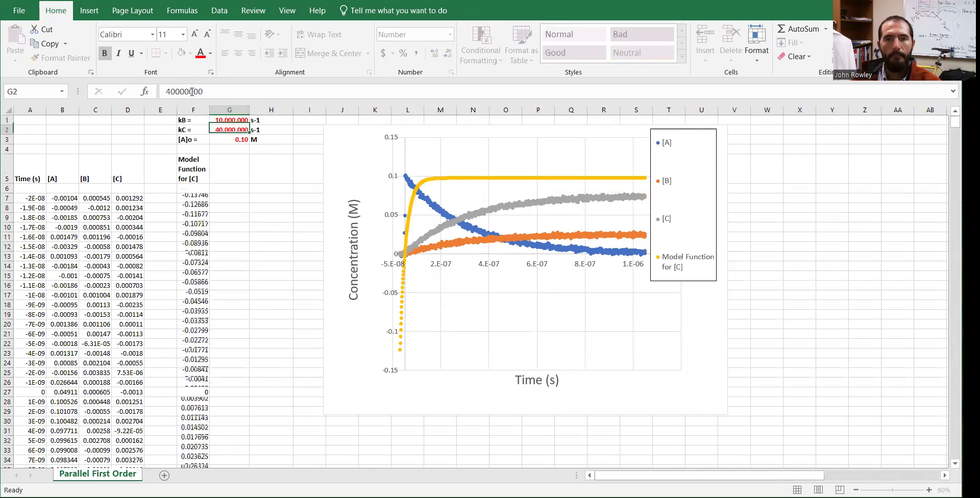
text(0)
key(Return)
click(237, 121)
click(169, 92)
key(BackSpace)
text(8)
key(Return)
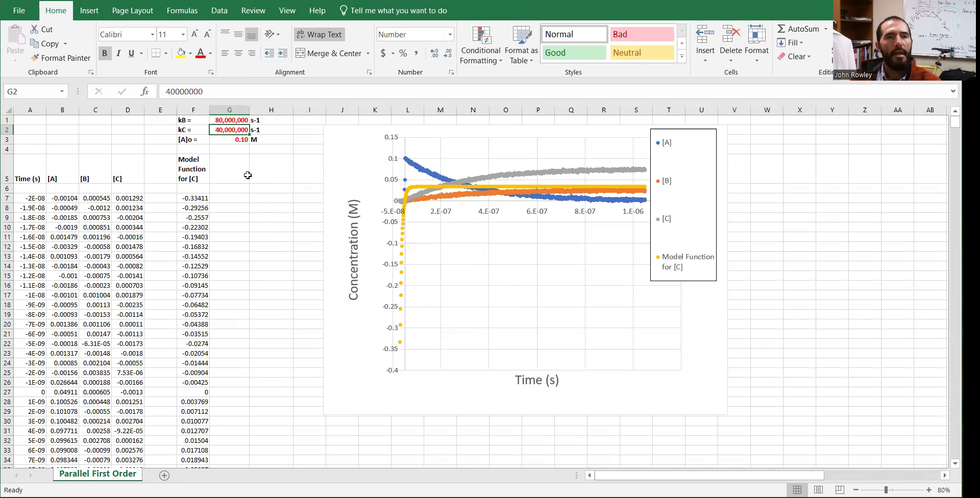
Step: Set kC back to 10,000,000 s-1
click(170, 90)
click(170, 91)
key(BackSpace)
text(1)
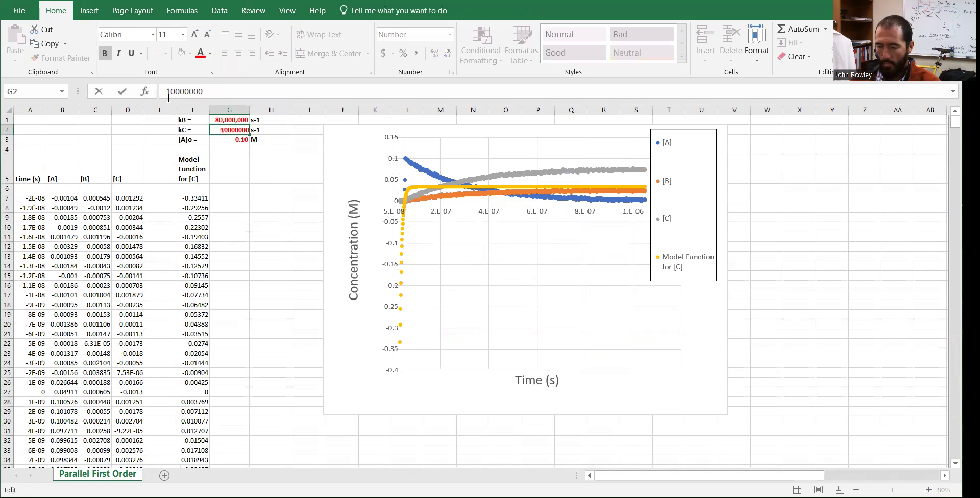
key(Return)
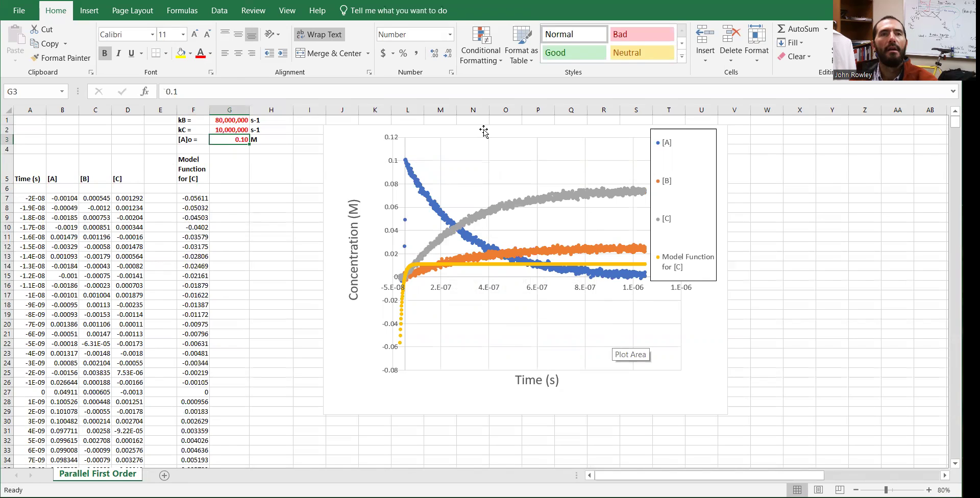
Step: Switch to the Data tab, select rows 7 through 27 to inspect the model formula, then clear the selection
click(219, 11)
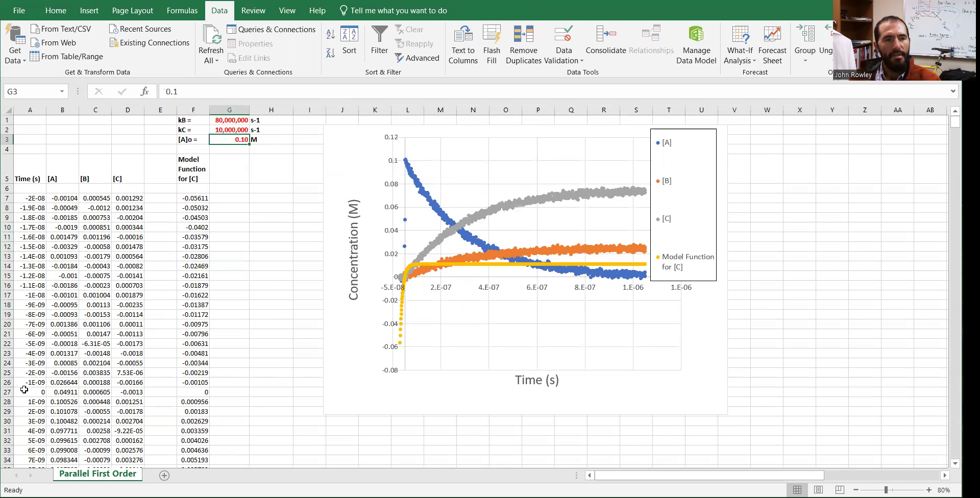
drag(193, 391, 34, 391)
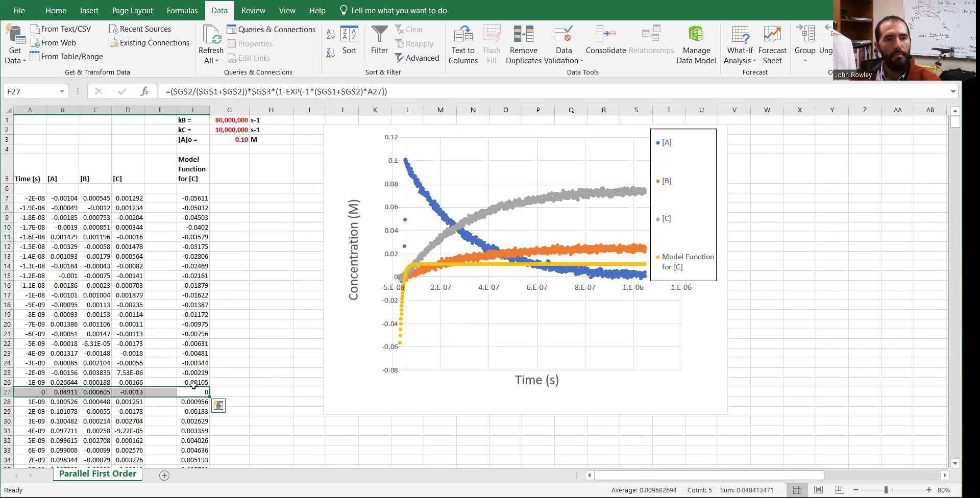
drag(192, 388, 24, 200)
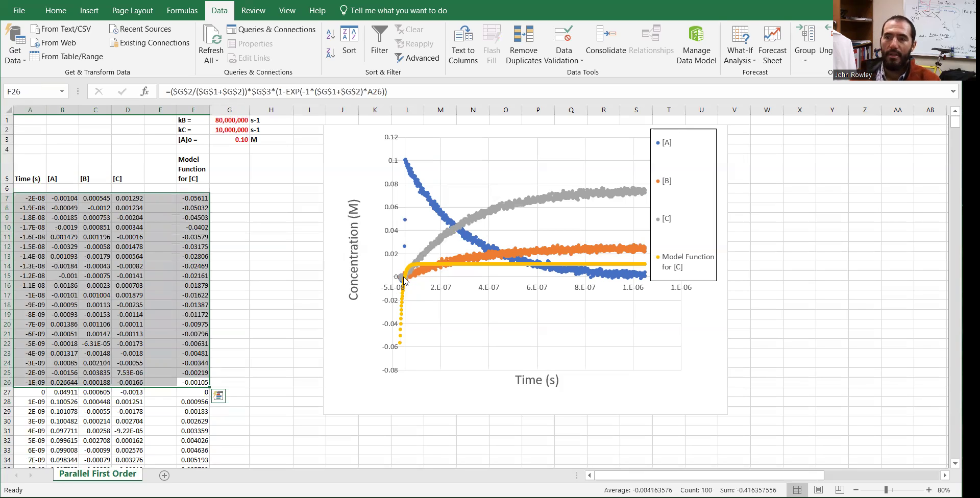
mouse_move(404, 280)
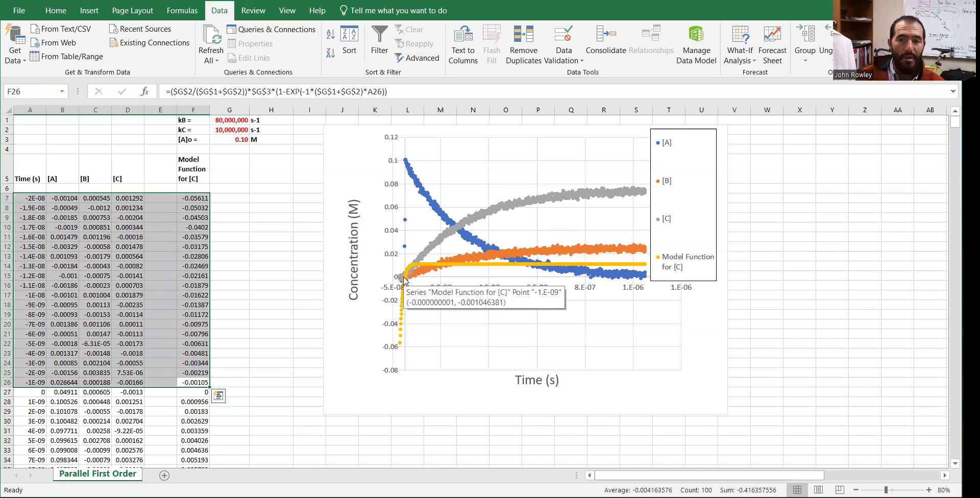
click(277, 257)
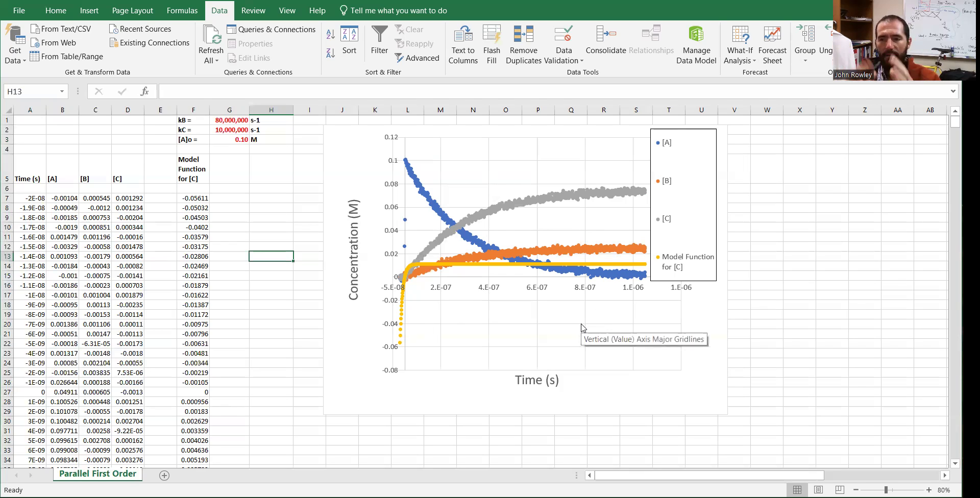
Step: Add the header 'Residulas' in cell G5
click(277, 279)
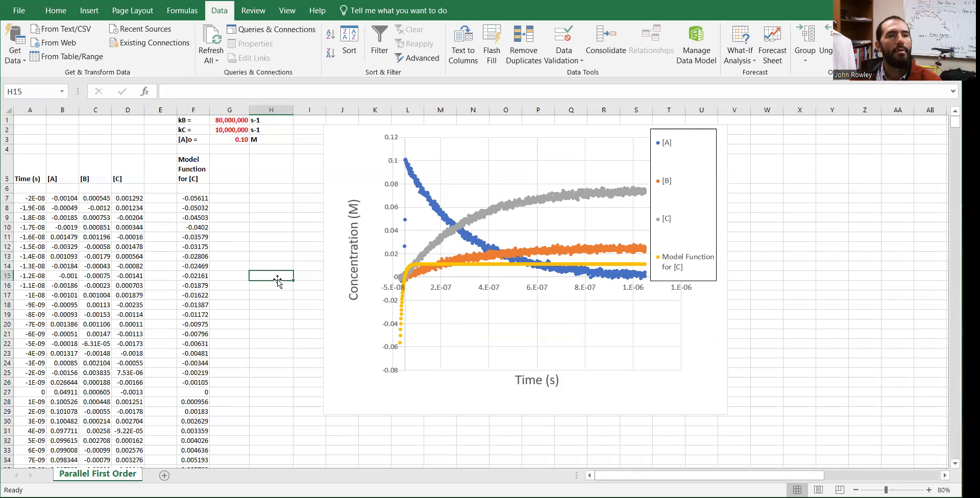
click(226, 172)
text(Residu)
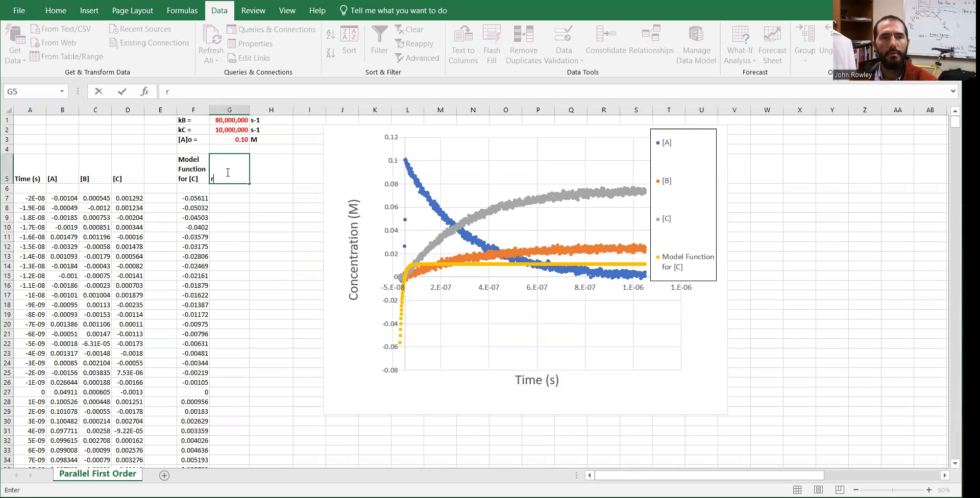
text(las)
key(Return)
key(Return)
text(=)
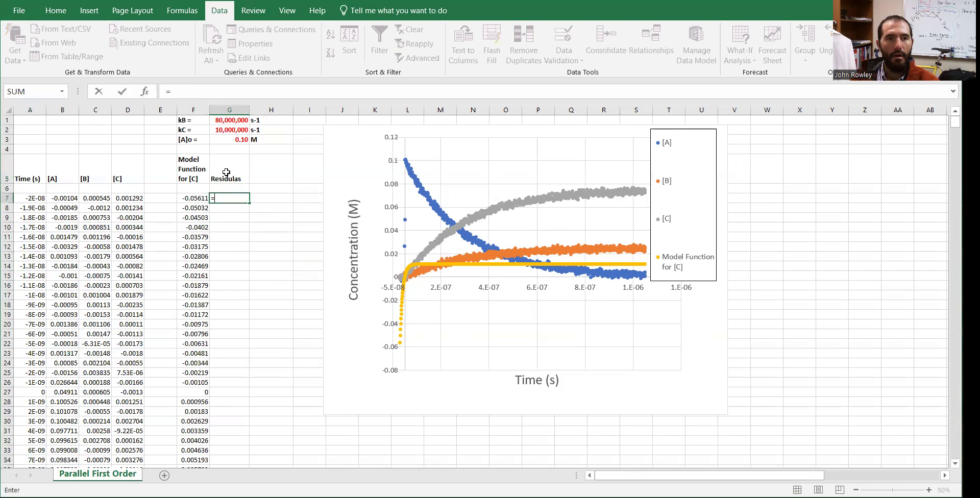
key(BackSpace)
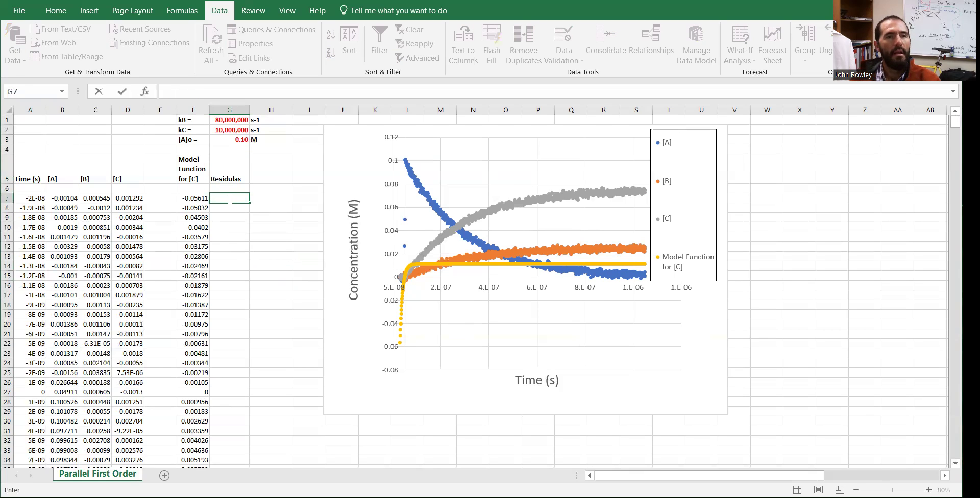
Step: Enter =F28-D28 in G28 as the first residual
click(228, 405)
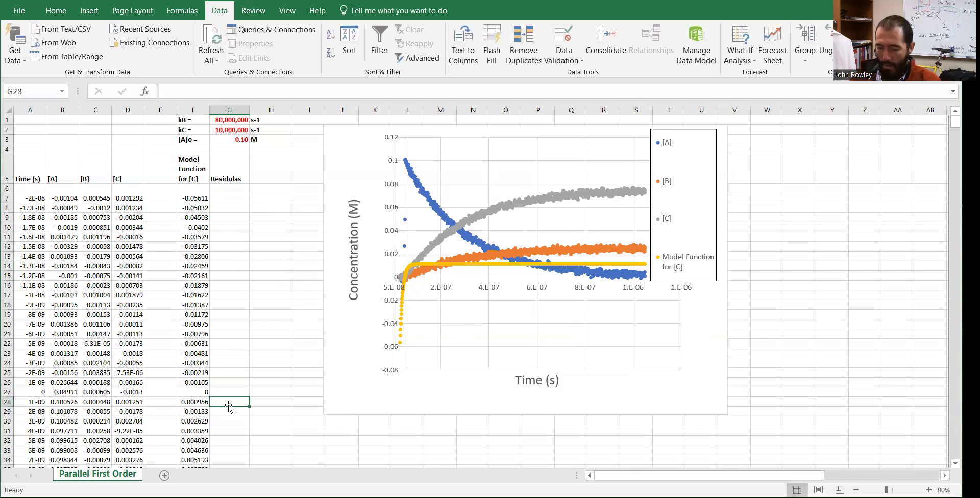
text(=)
click(196, 403)
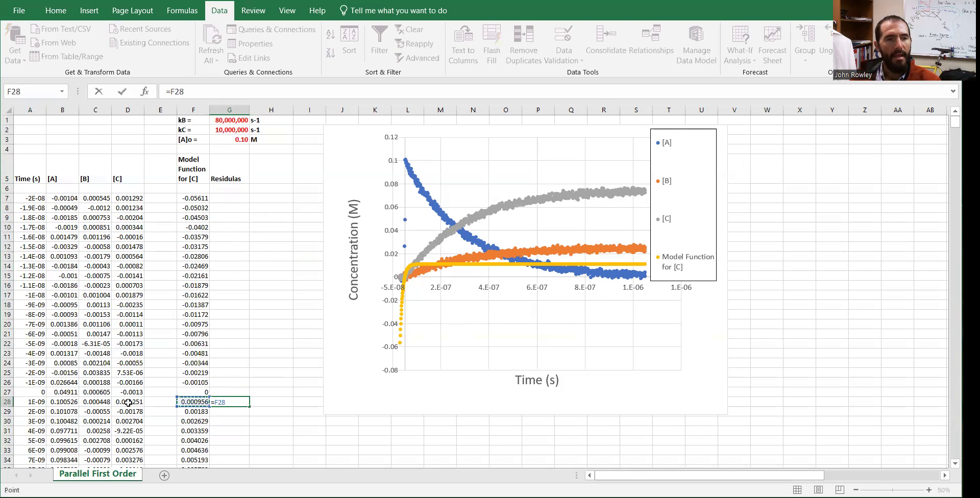
text(-)
click(128, 403)
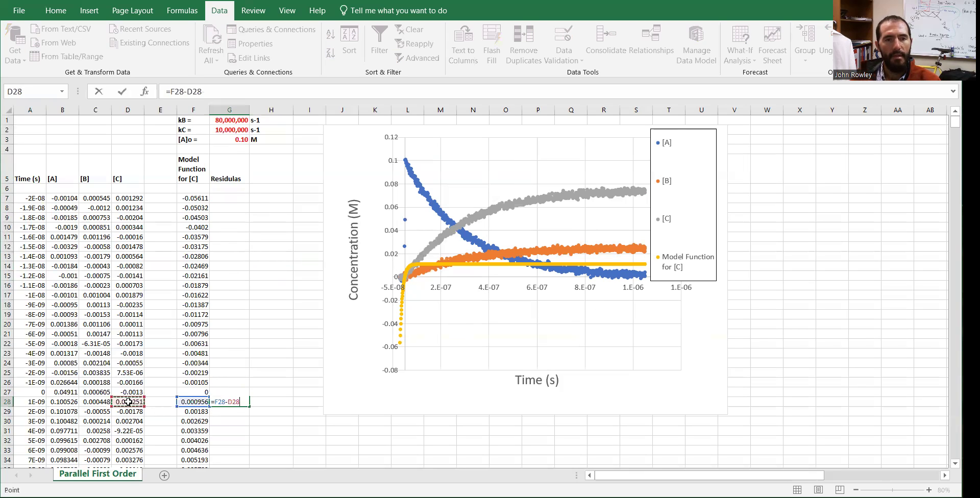
key(Return)
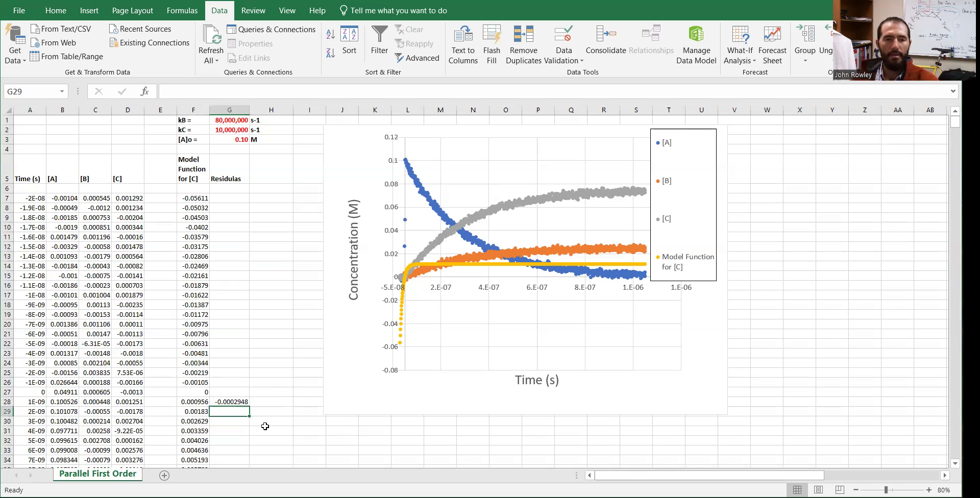
Step: Fill the residual formula down column G through all data rows
click(237, 403)
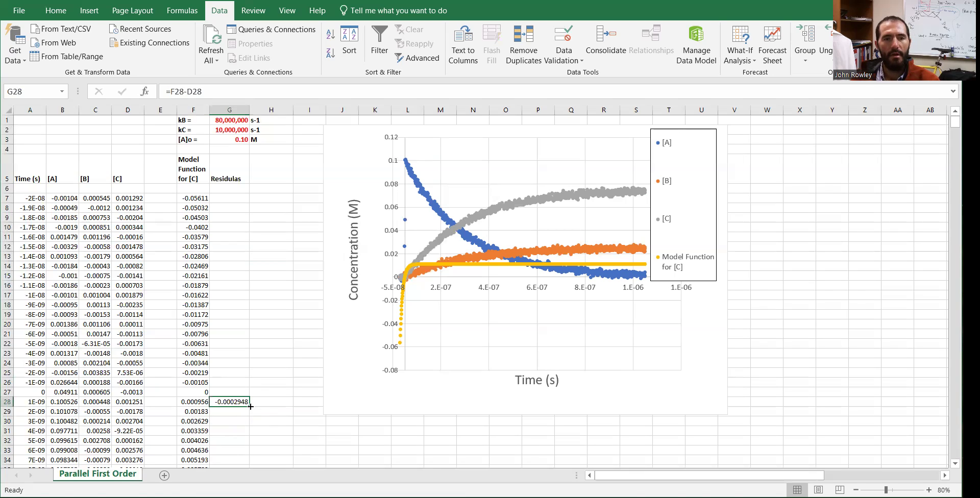
drag(250, 406, 250, 424)
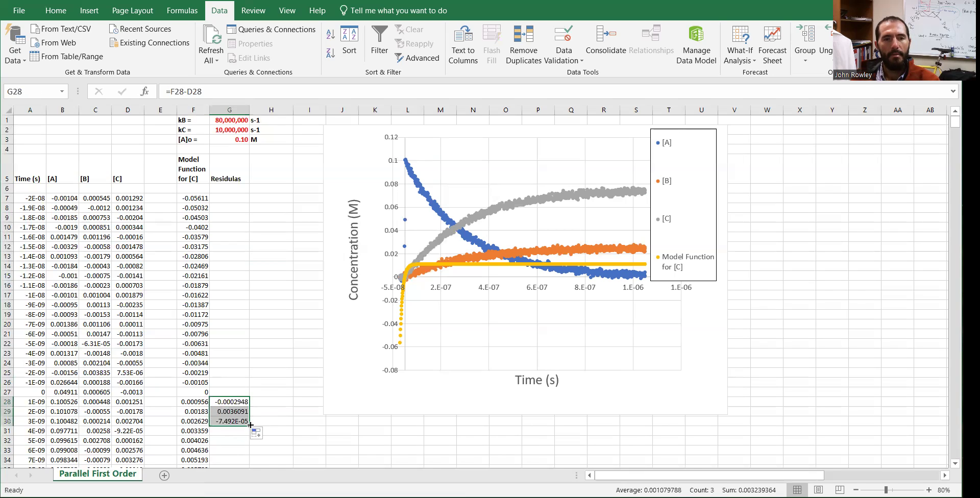
double_click(250, 425)
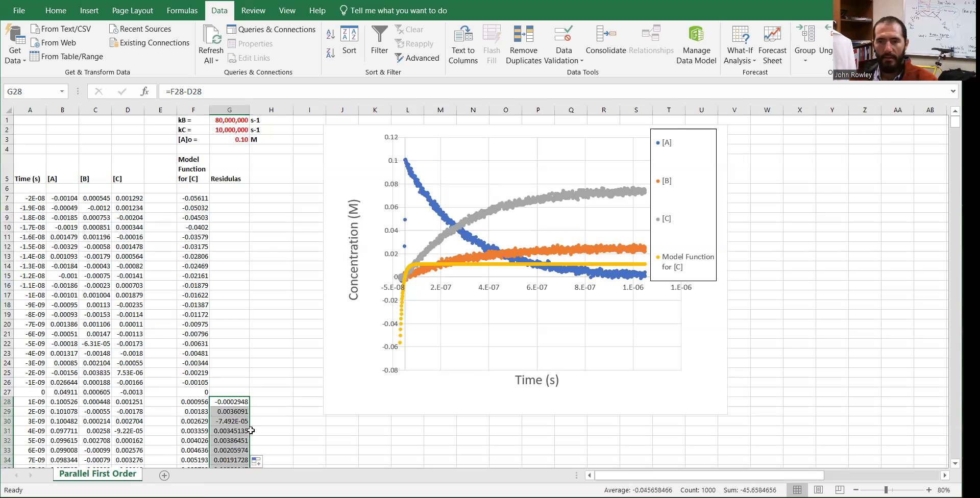
scroll(250, 430, down, 3)
scroll(251, 430, down, 4)
scroll(250, 431, up, 7)
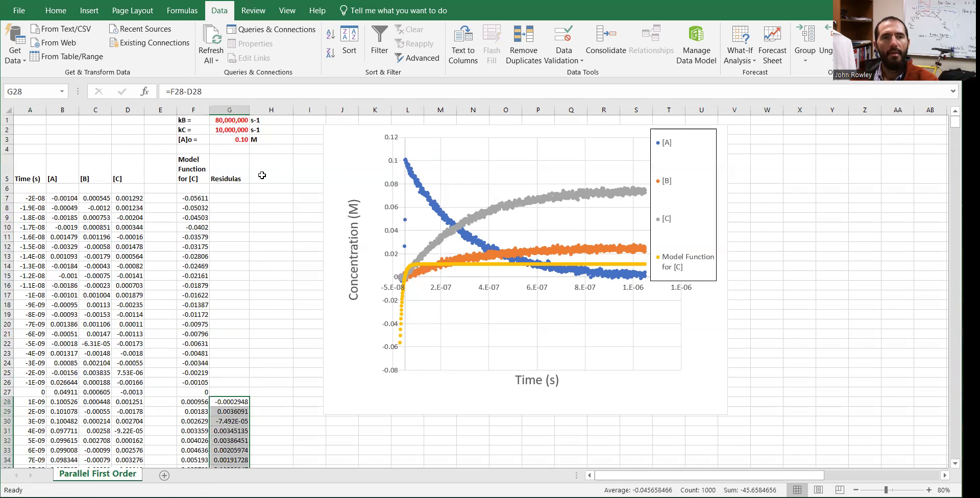
click(263, 179)
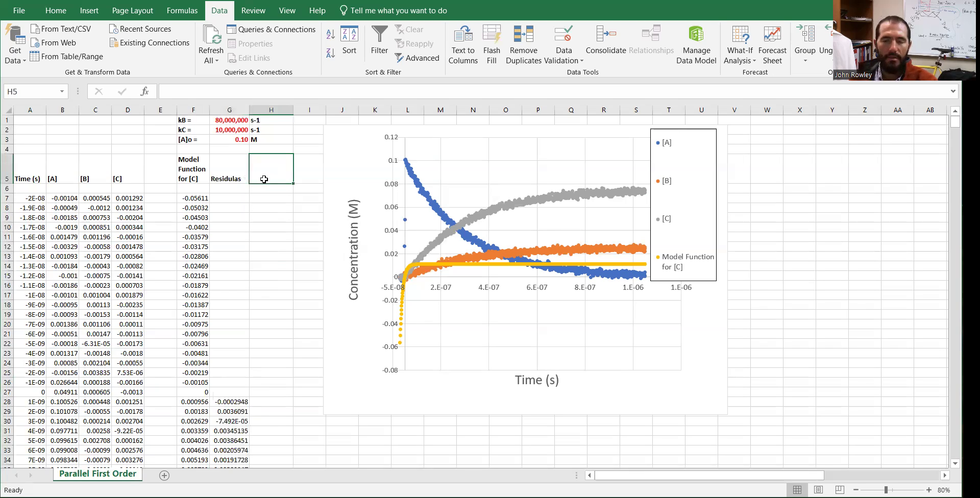
Step: Head column H 'Residuals^2' and enter =G28^2 in H28
text(Residuals^2)
key(Return)
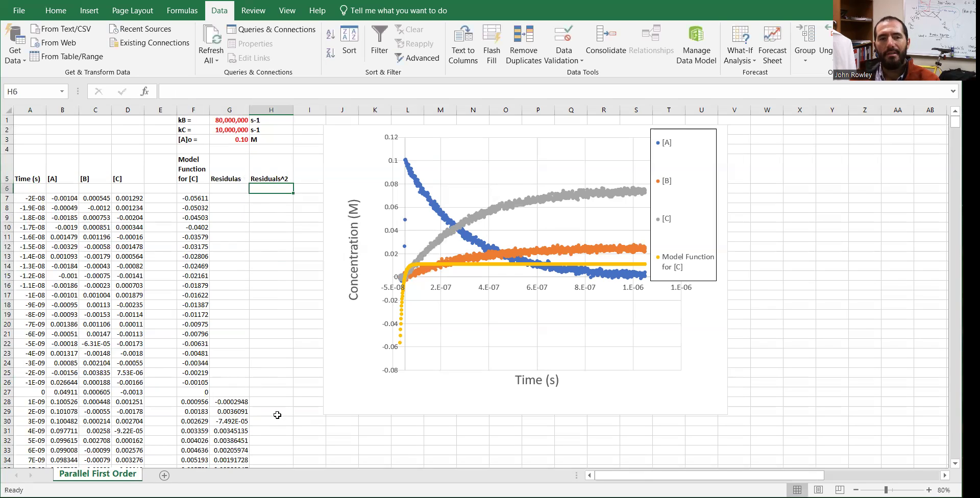
click(269, 401)
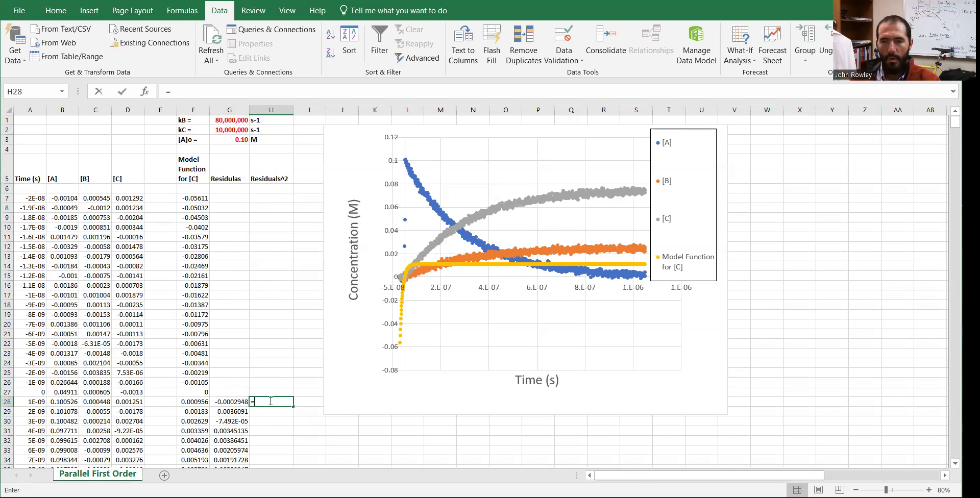
text(=)
click(233, 402)
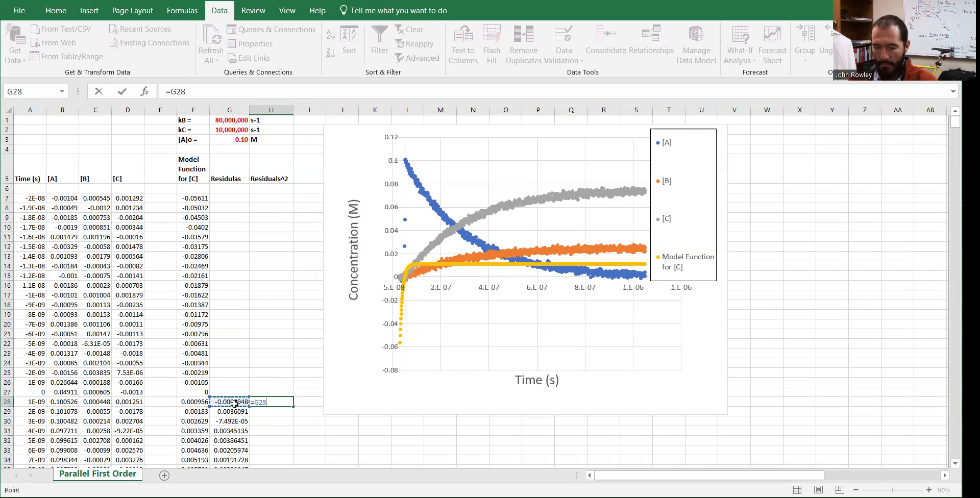
text(^2)
key(Return)
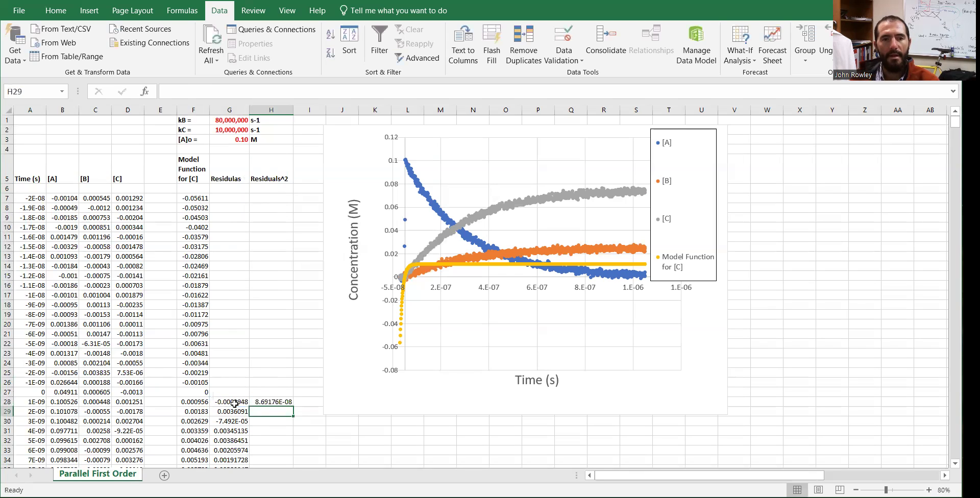
Step: Fill =G28^2 down column H for every data row
click(287, 406)
drag(294, 406, 294, 426)
double_click(295, 425)
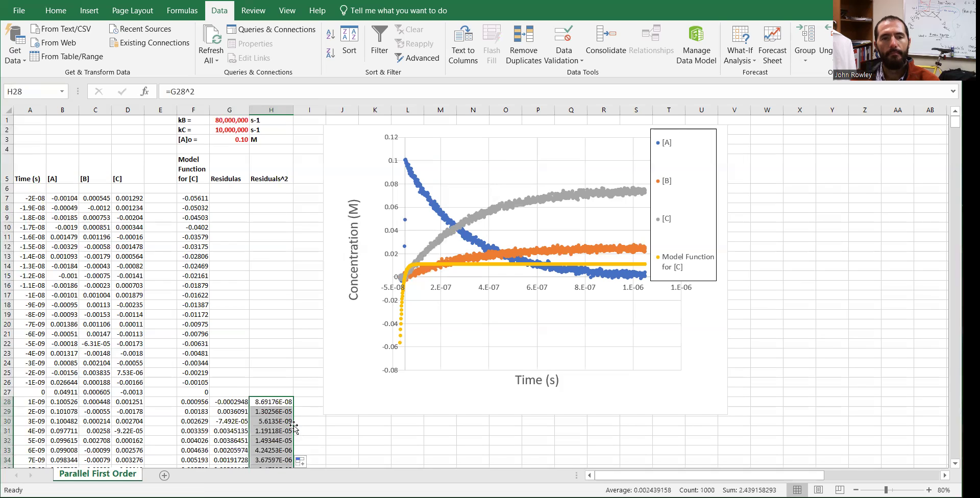
Step: Move the chart further right so column I is clear
drag(340, 169, 378, 171)
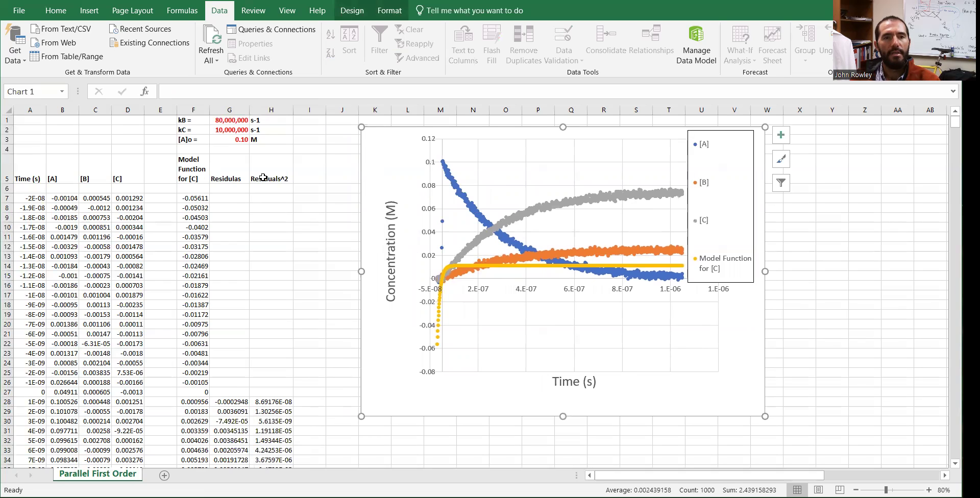
drag(392, 145, 507, 147)
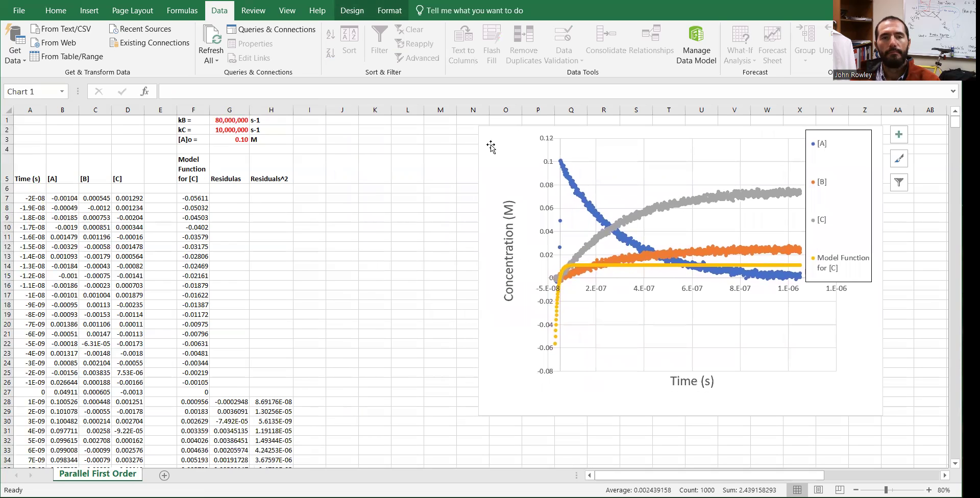
click(318, 173)
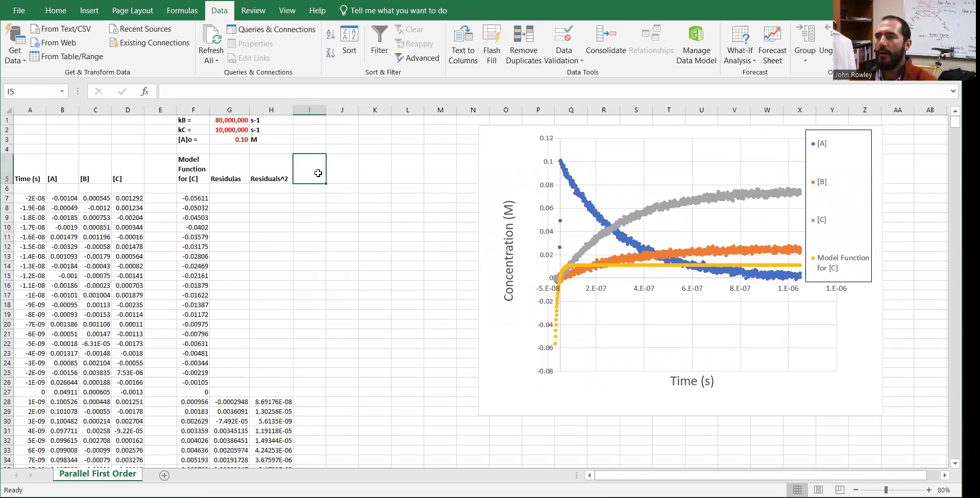
text(Sum of)
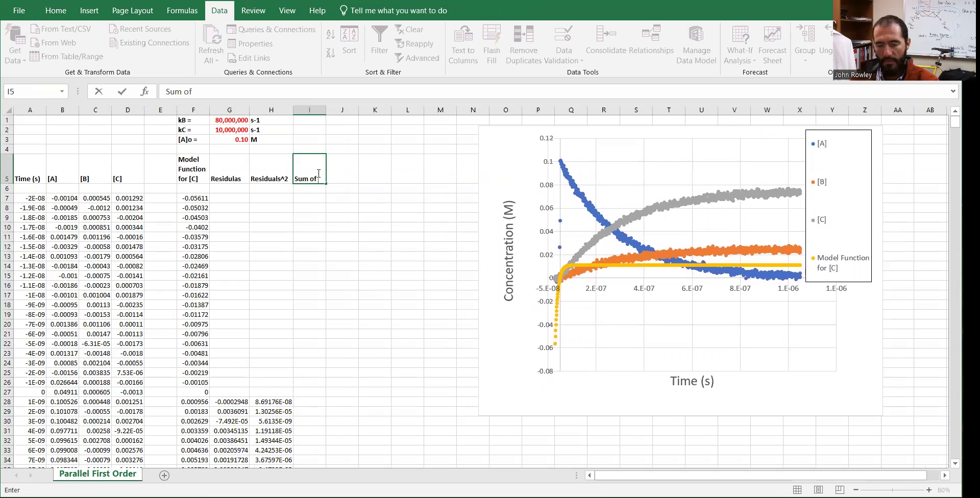
text( R)
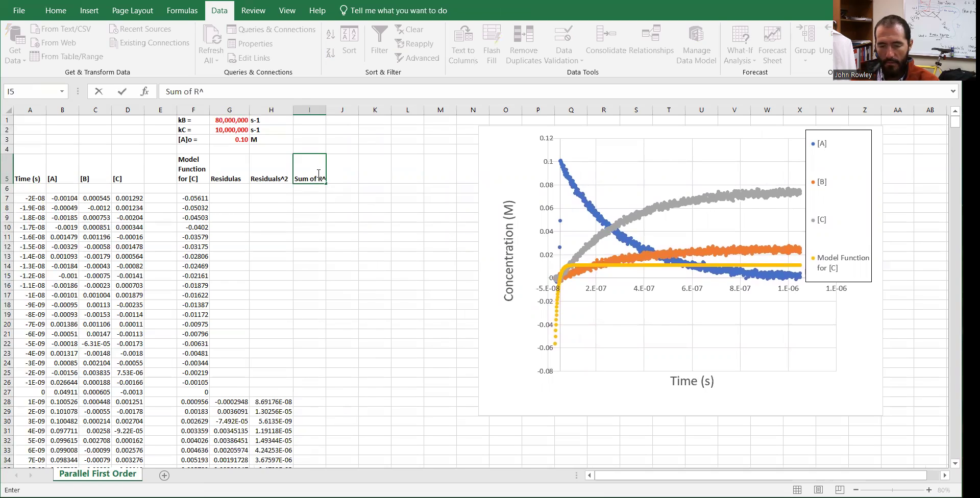
text(^2)
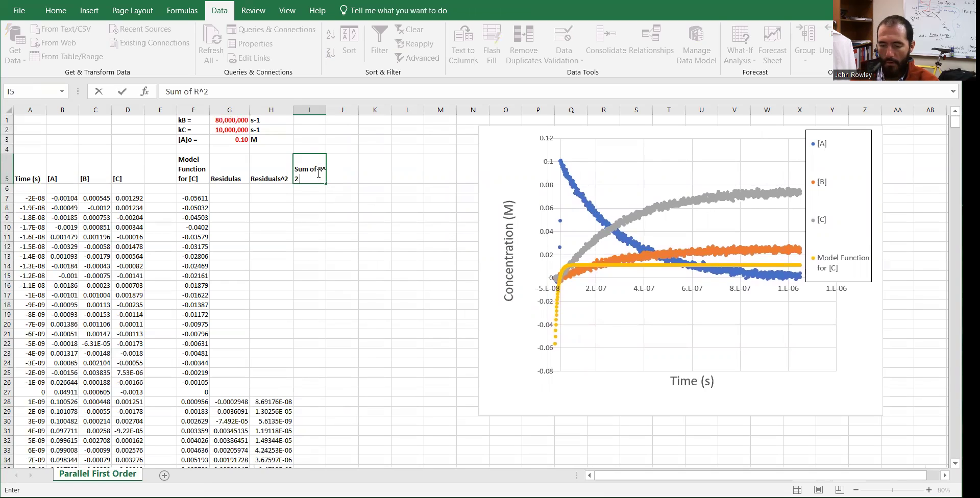
text( or Chi^2 =)
key(Return)
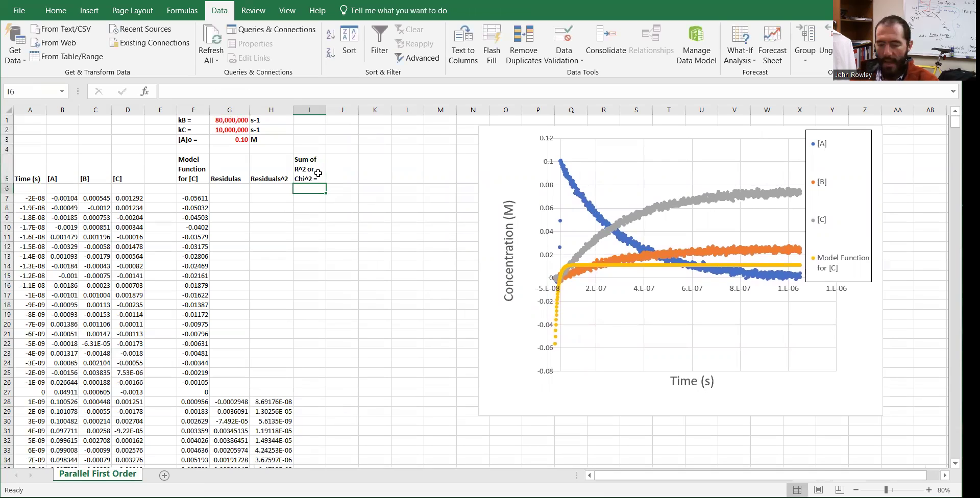
text(=sum)
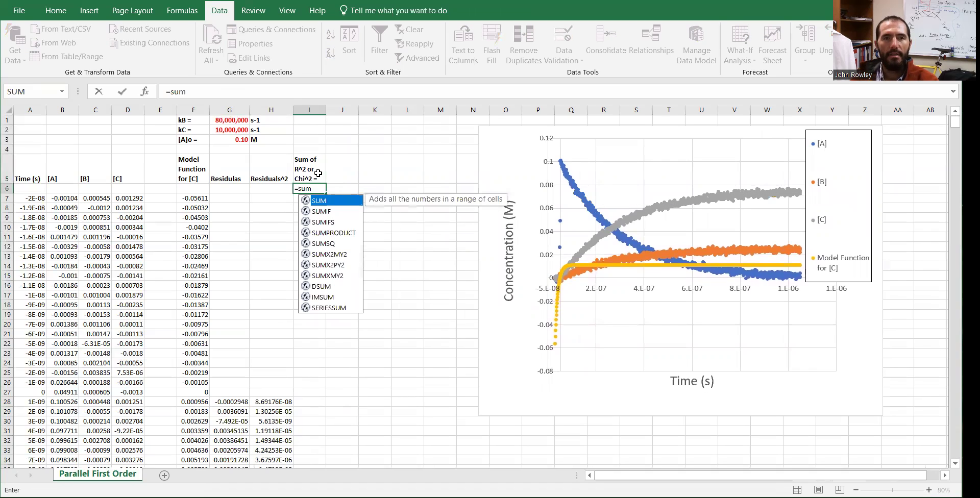
text(()
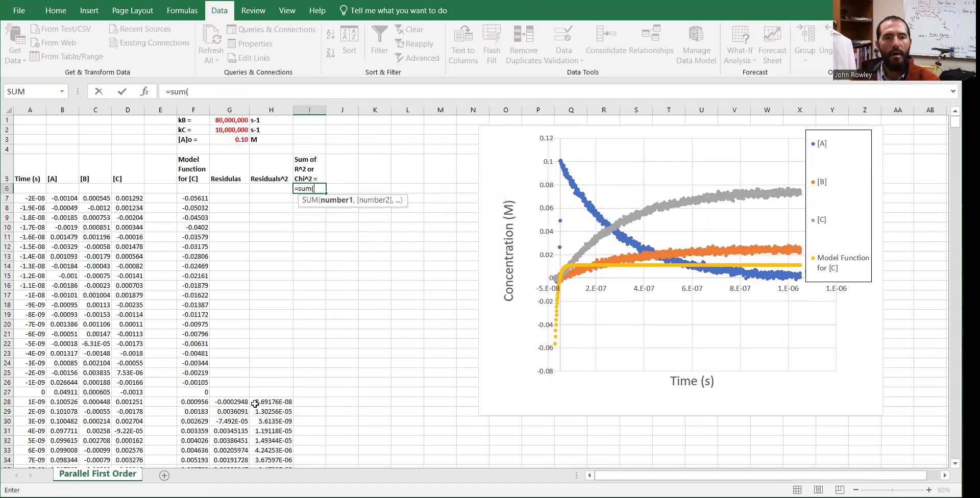
drag(262, 403, 270, 463)
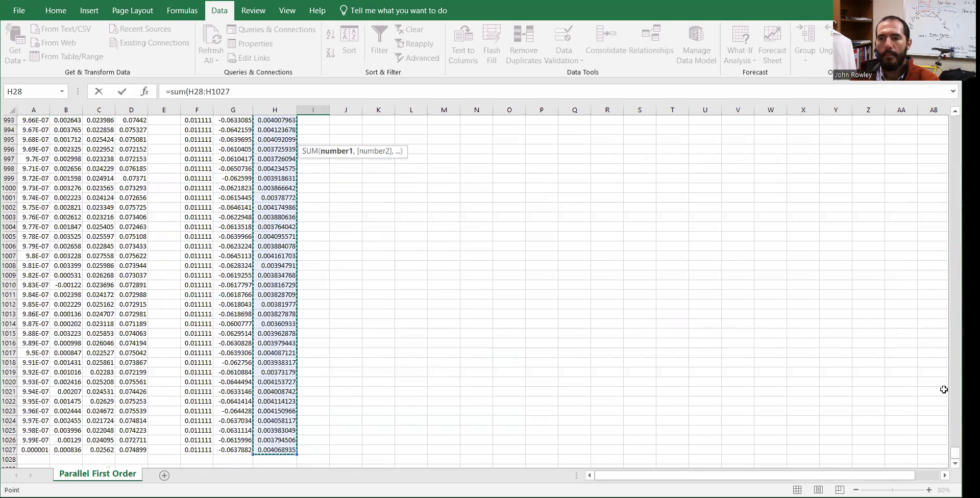
drag(954, 452, 393, 204)
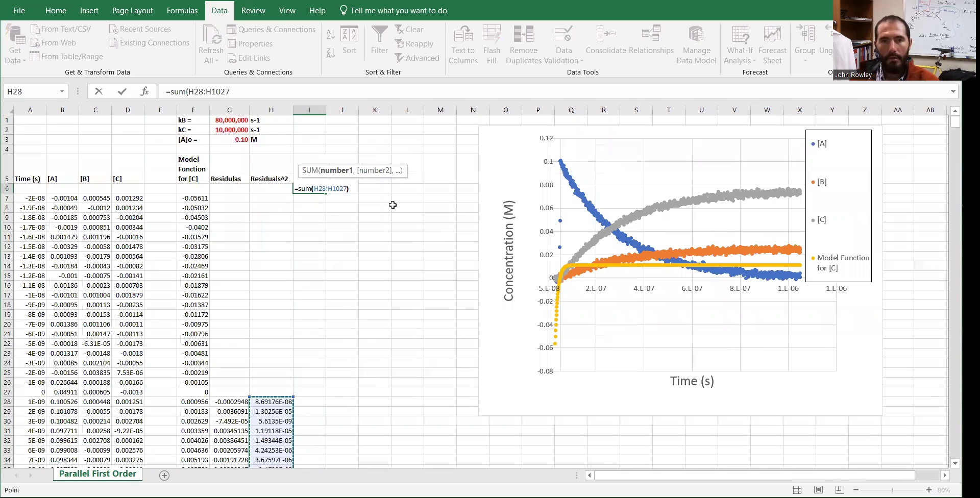
text()*1)
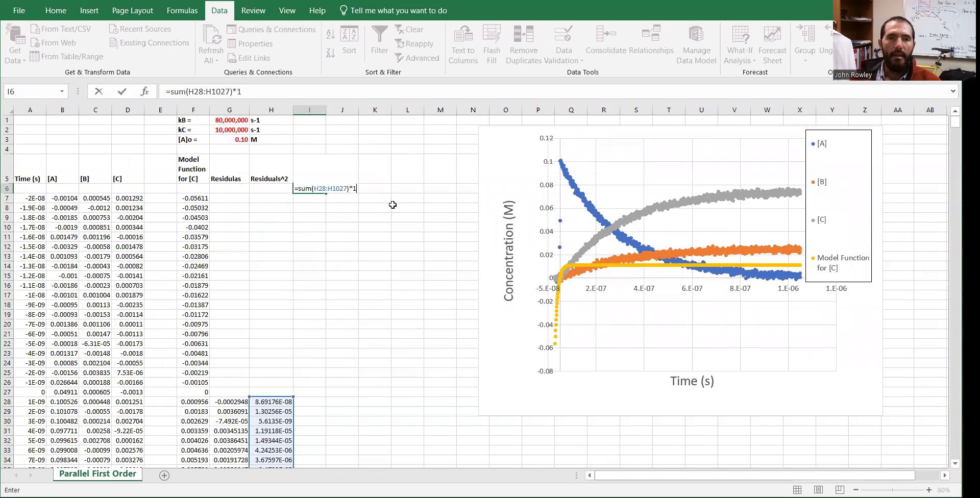
text(00000000)
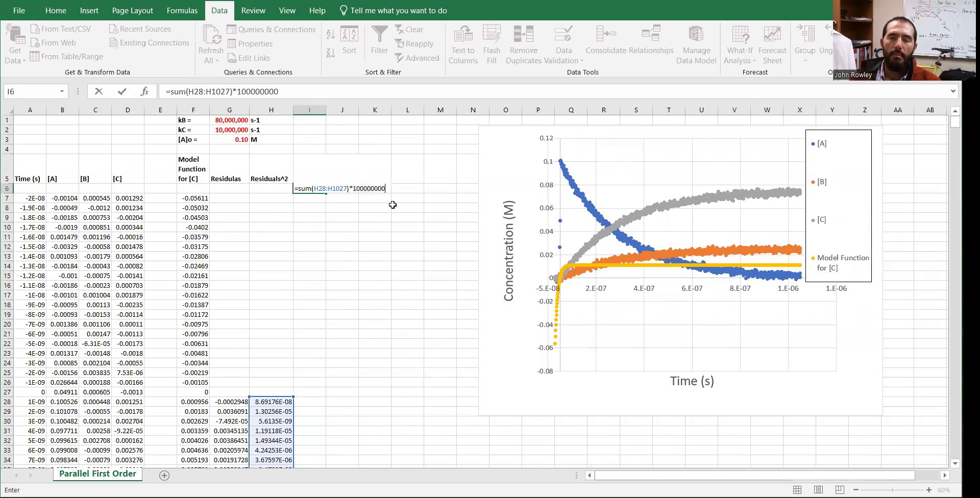
text(0000000000)
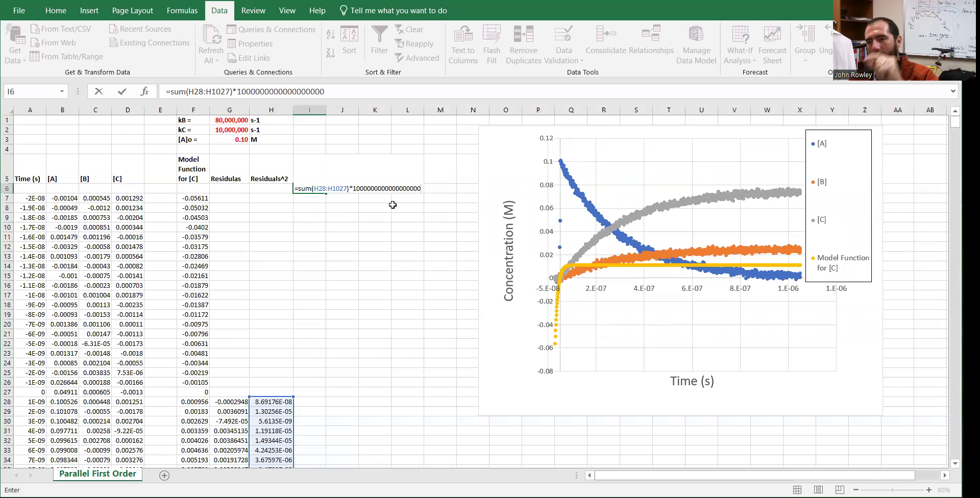
key(Return)
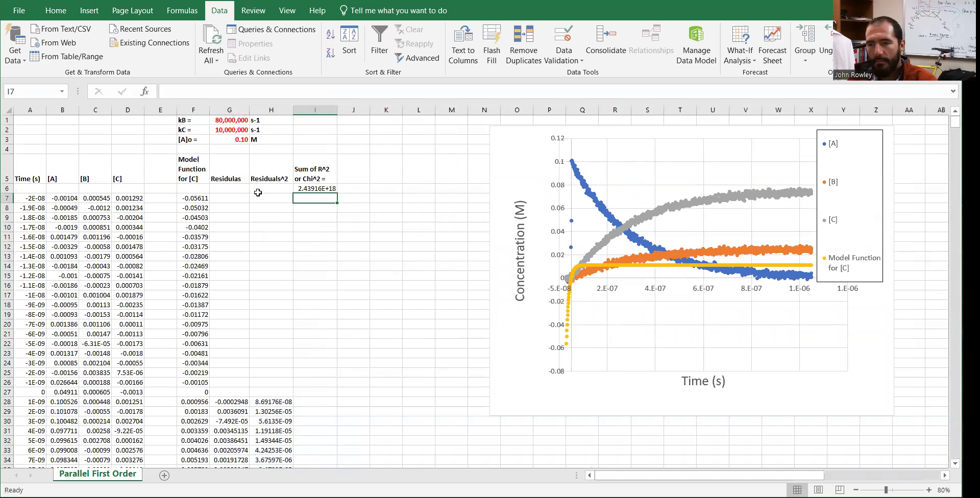
Step: Make the I6 total (2.43916E+18) red and bold, and move the chart back left
click(308, 188)
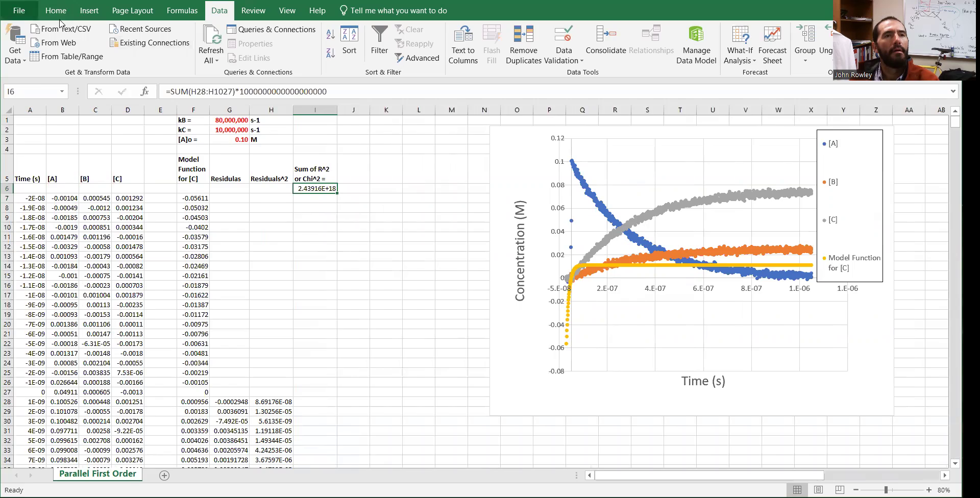
click(29, 13)
click(10, 10)
click(55, 11)
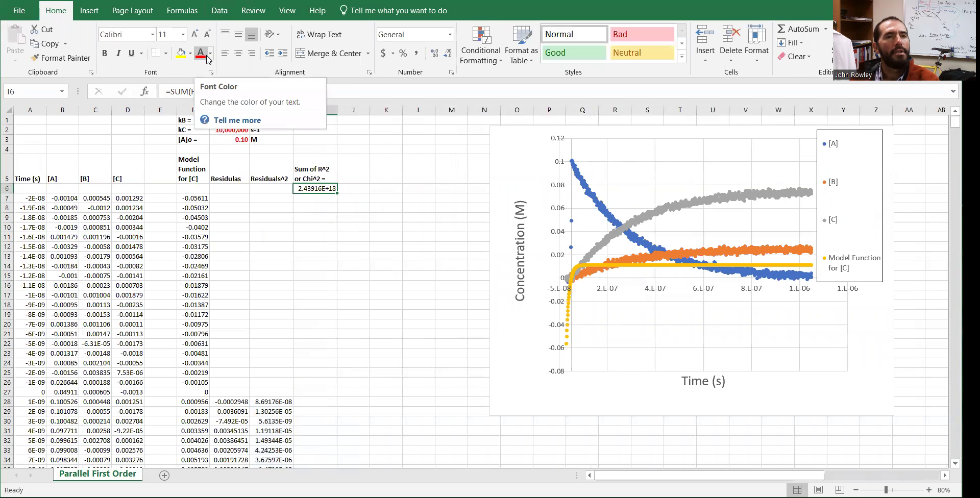
click(204, 56)
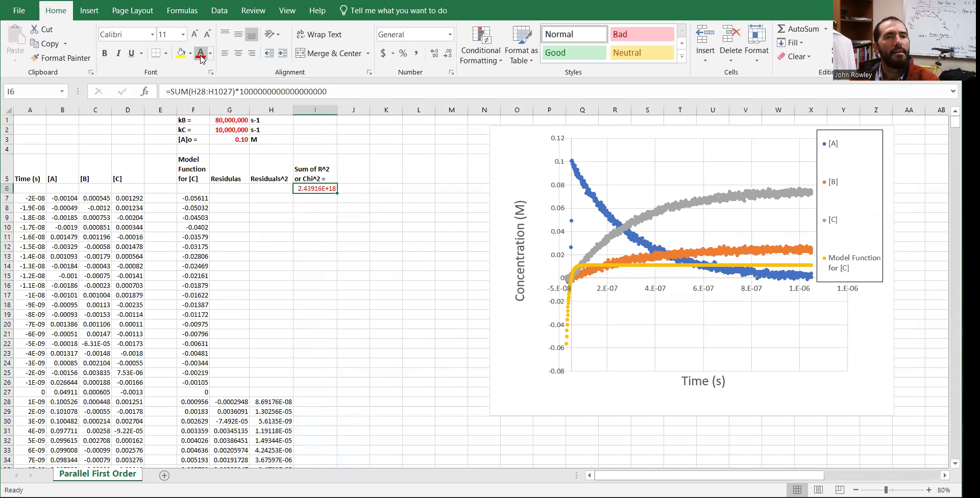
click(105, 53)
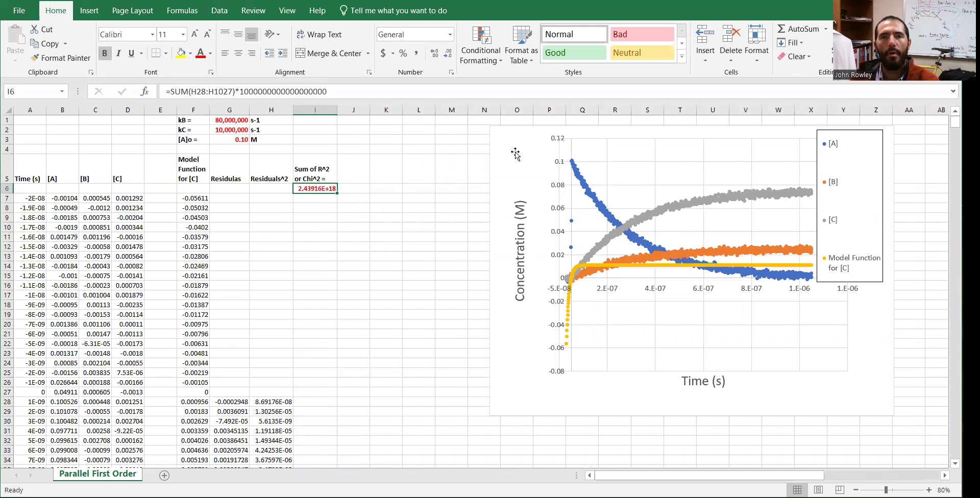
drag(512, 145, 420, 147)
click(849, 228)
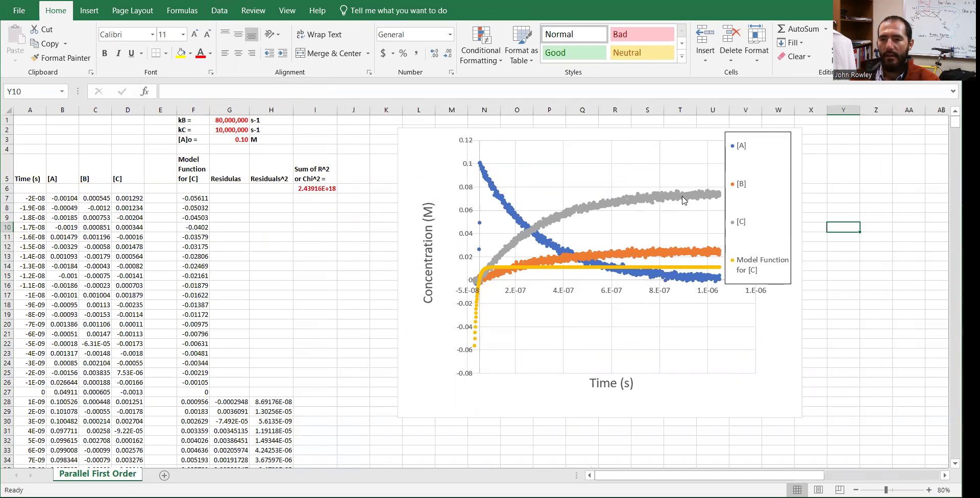
Step: Set up Solver to minimize the chi-squared objective in $I$6
mouse_move(683, 199)
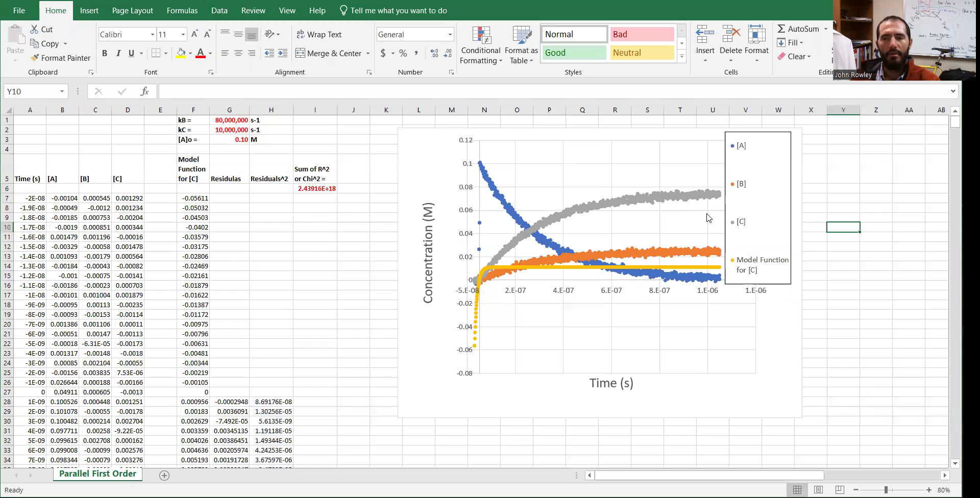
drag(230, 121, 231, 131)
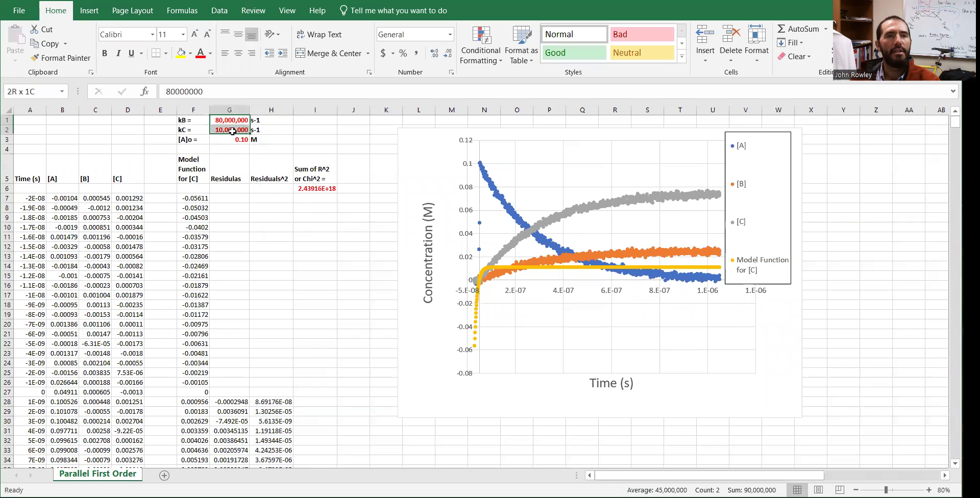
click(877, 245)
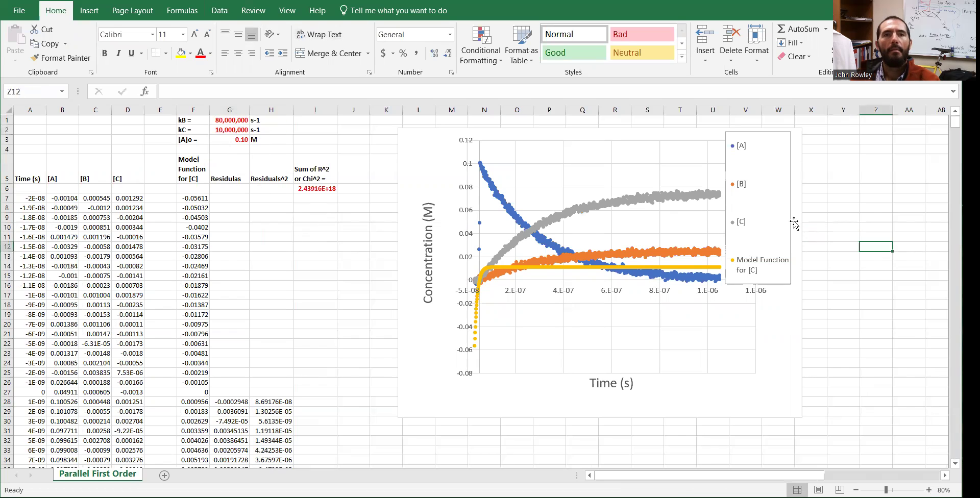
click(220, 11)
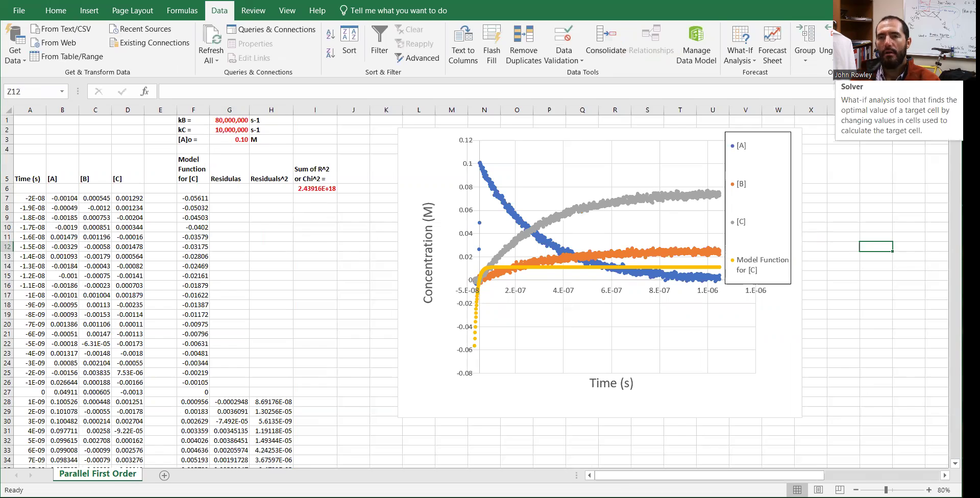
click(850, 46)
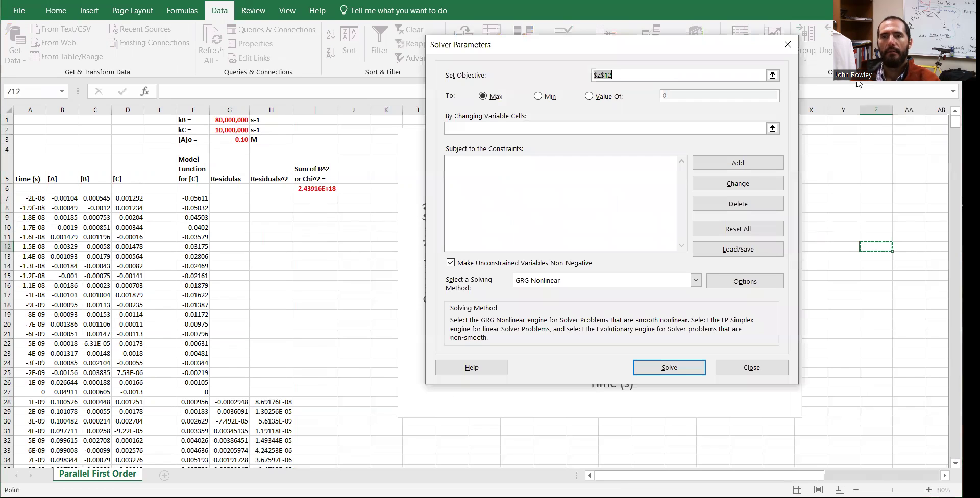
click(538, 97)
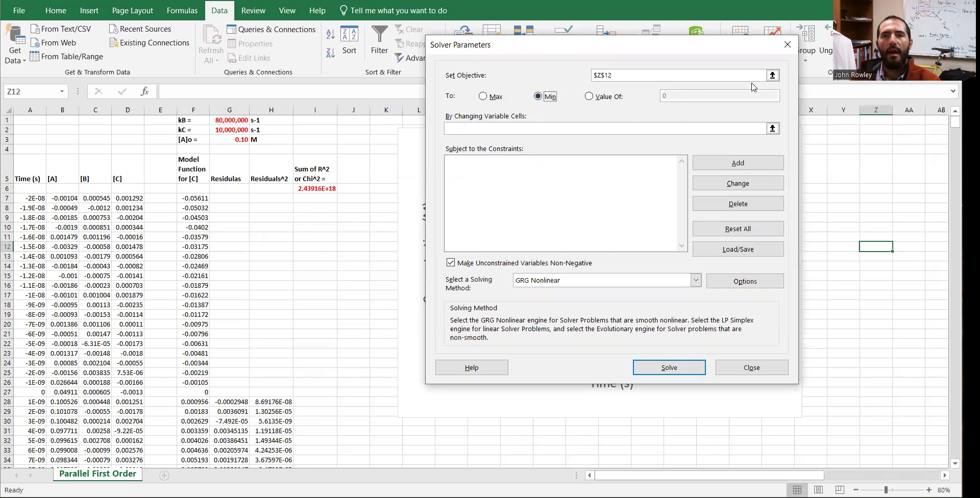
click(772, 75)
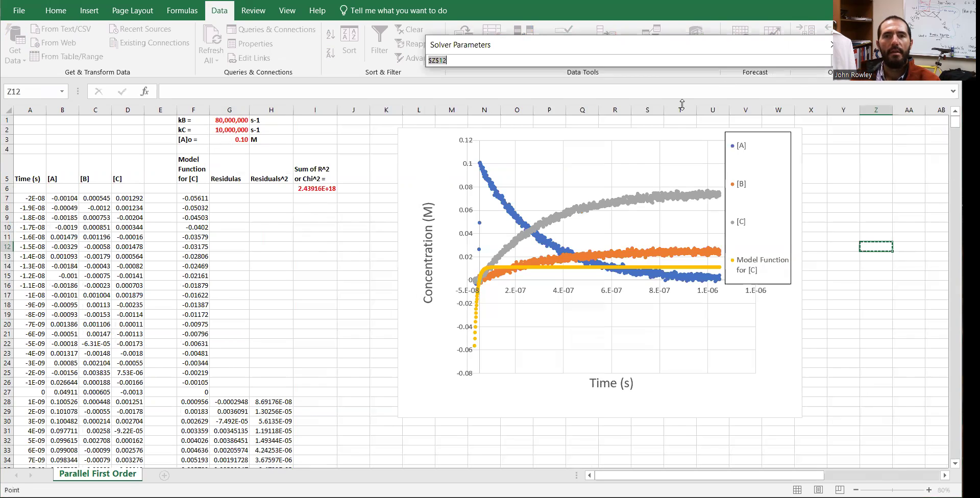
click(326, 189)
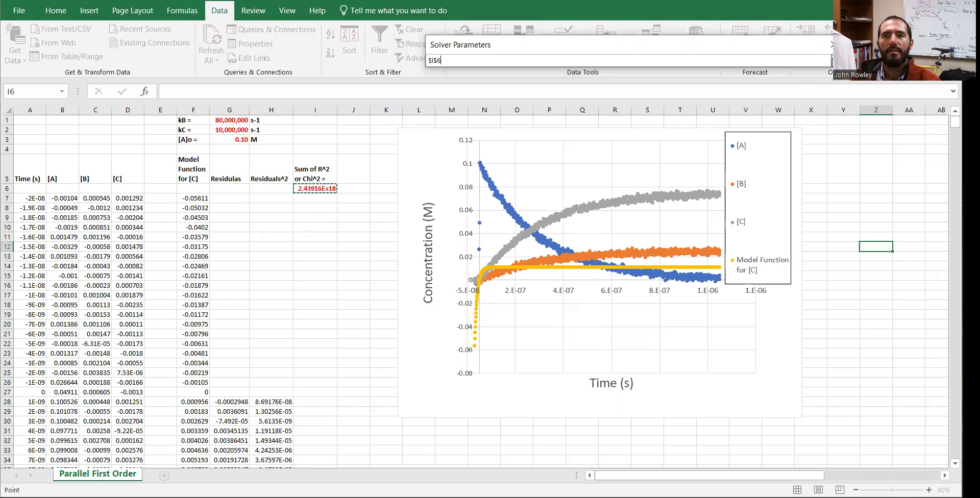
click(832, 60)
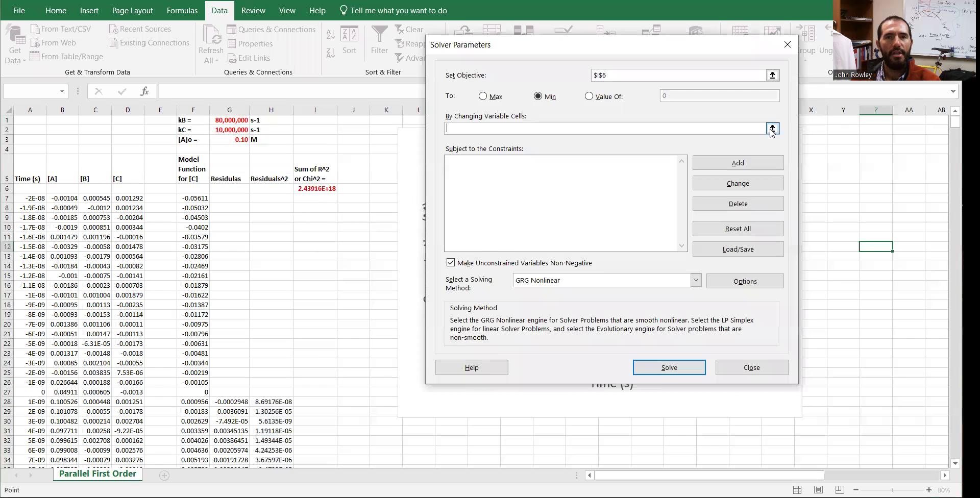
Step: Vary only kB in $G$1, solve, and keep kB = 5,907,748
click(772, 130)
click(228, 121)
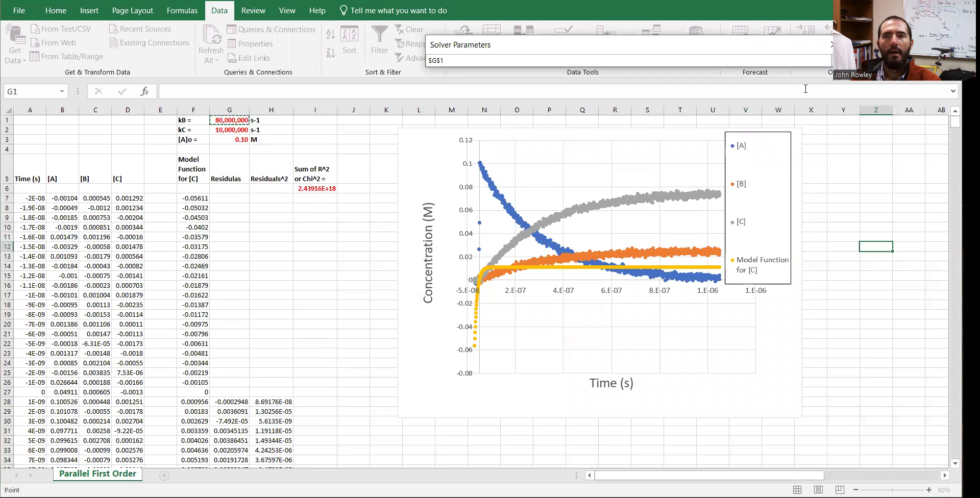
click(837, 60)
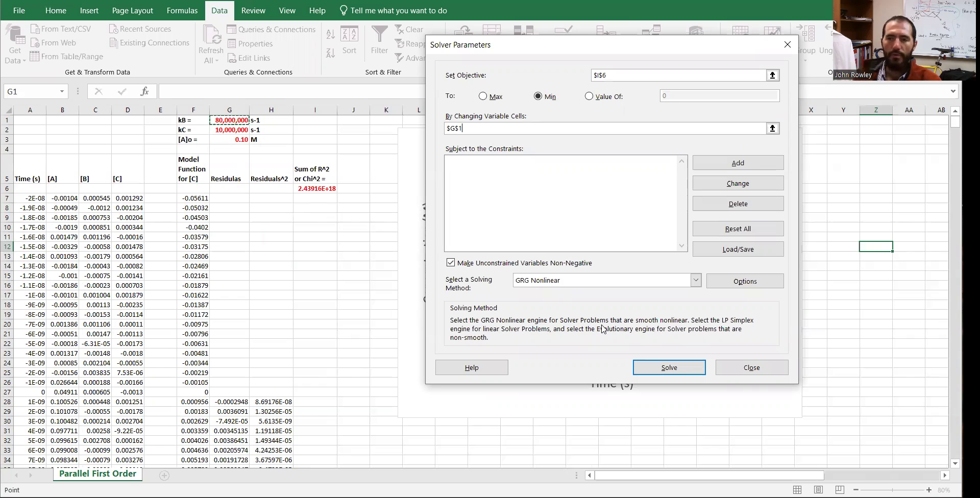
click(657, 371)
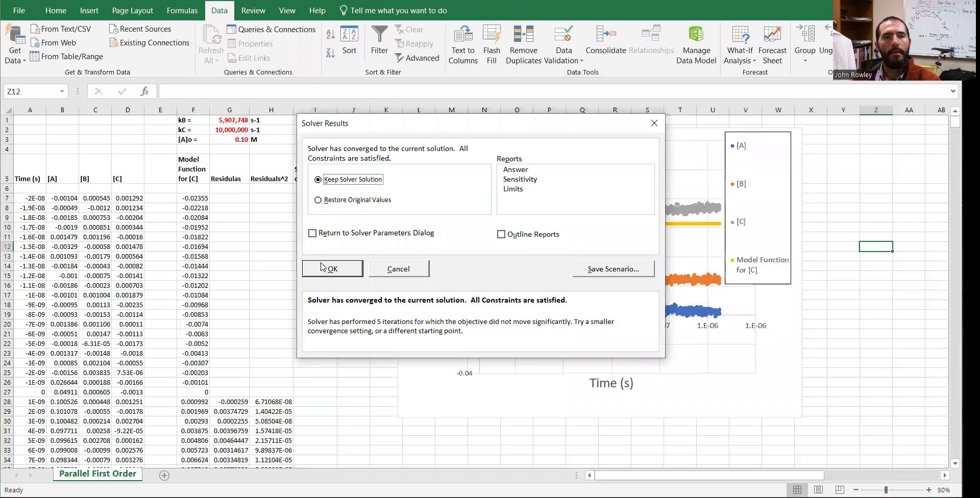
click(324, 267)
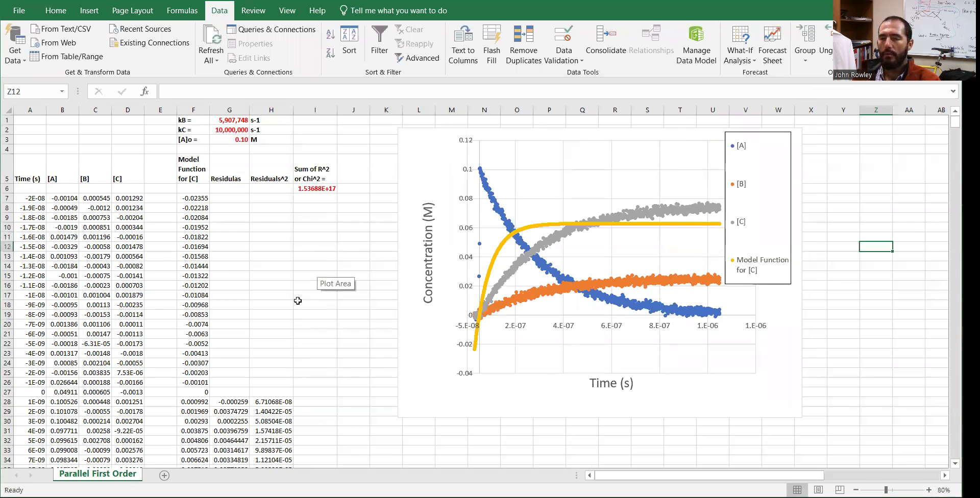
Step: Rerun Solver varying only kC in $G$2, keeping kC = 8,847,089 and chi-squared 1.43857E+17
click(319, 189)
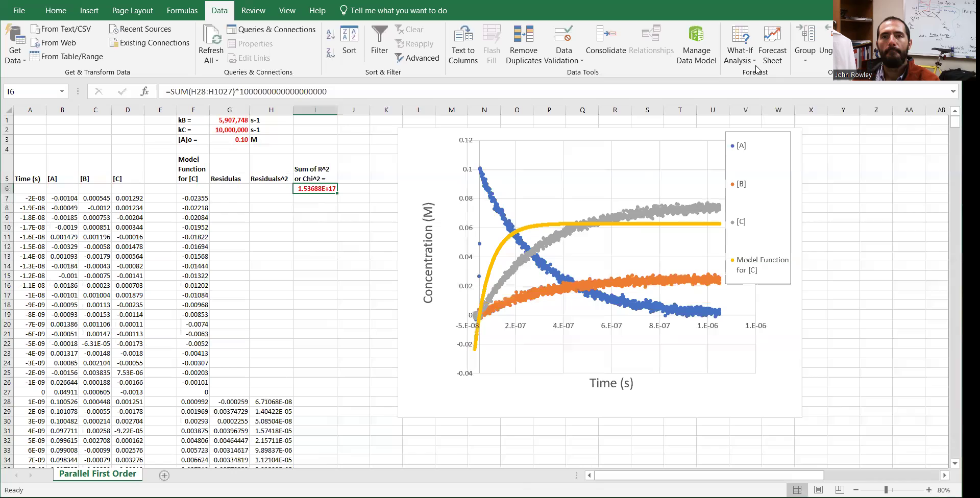
click(957, 10)
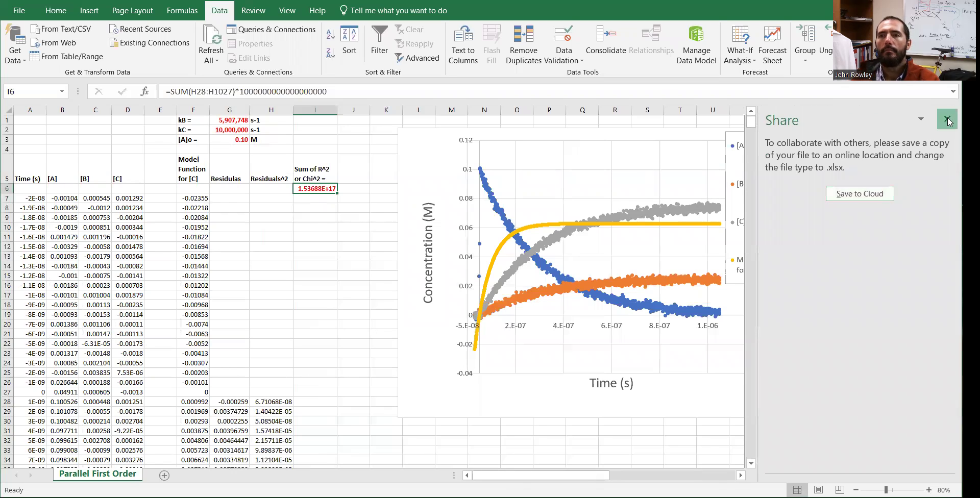
click(946, 117)
click(947, 36)
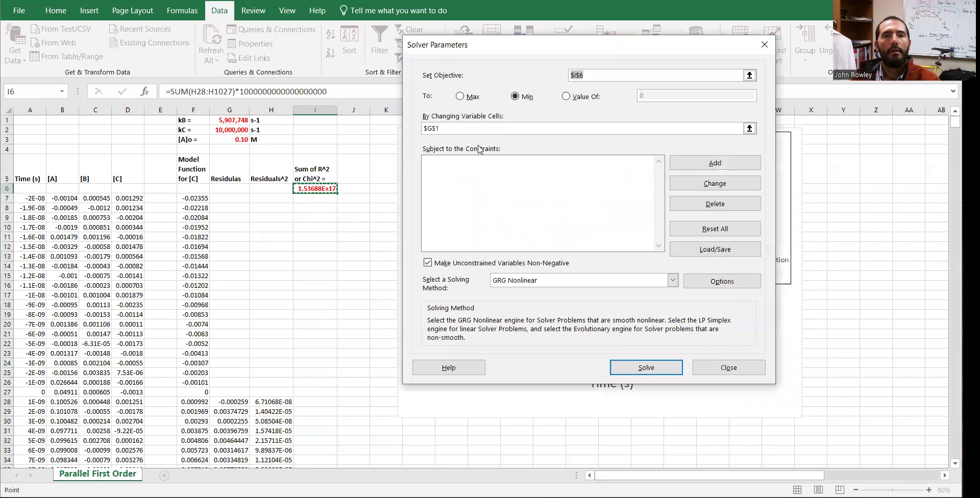
click(455, 127)
text($G$1)
key(BackSpace)
key(BackSpace)
key(BackSpace)
key(BackSpace)
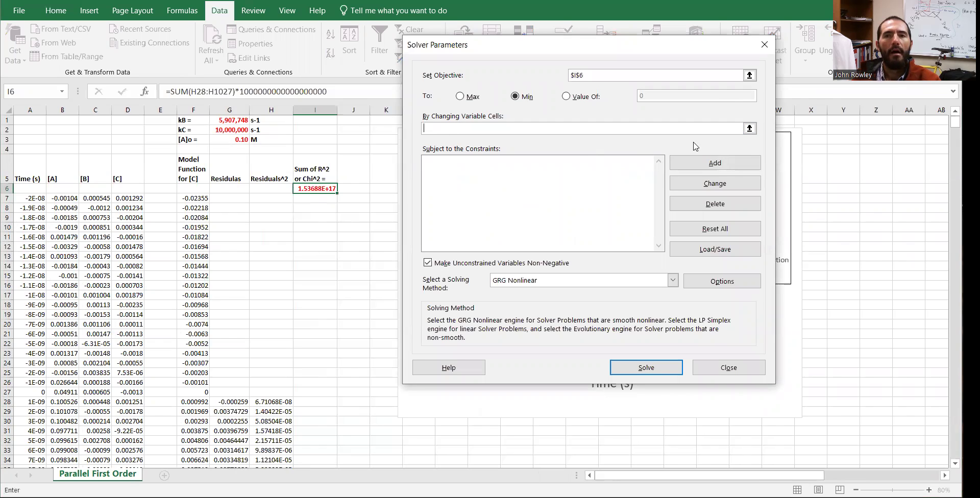
click(224, 131)
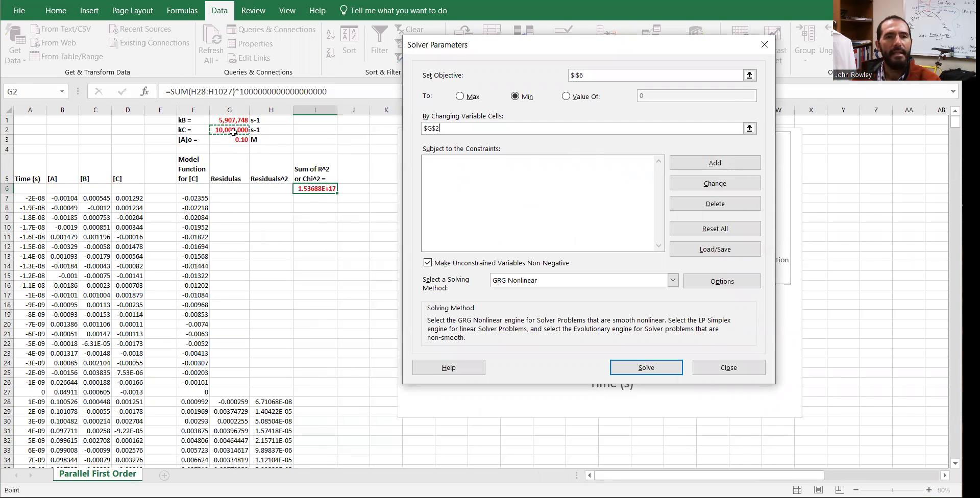
click(645, 368)
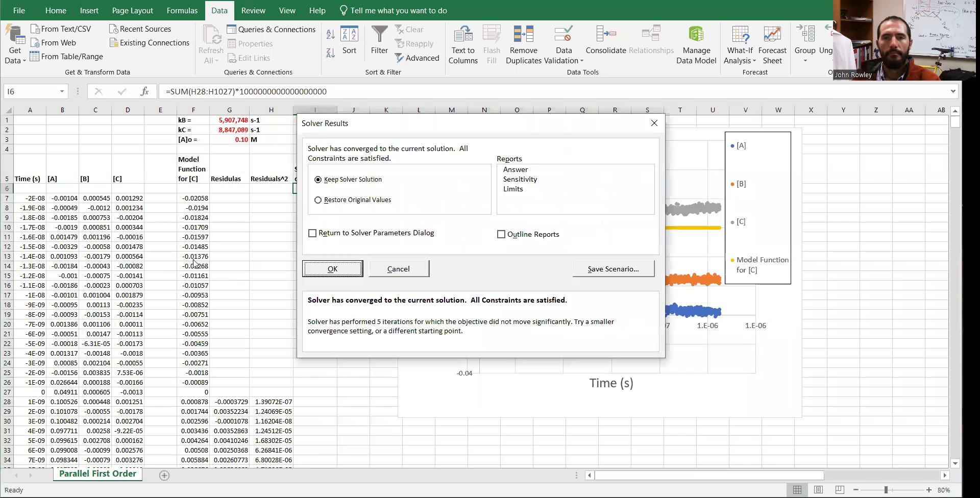
key(Return)
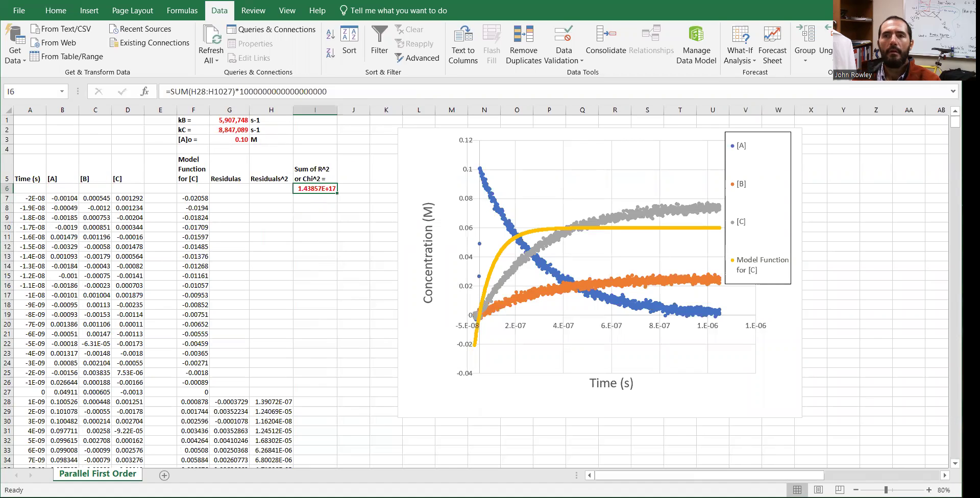
drag(234, 120, 234, 130)
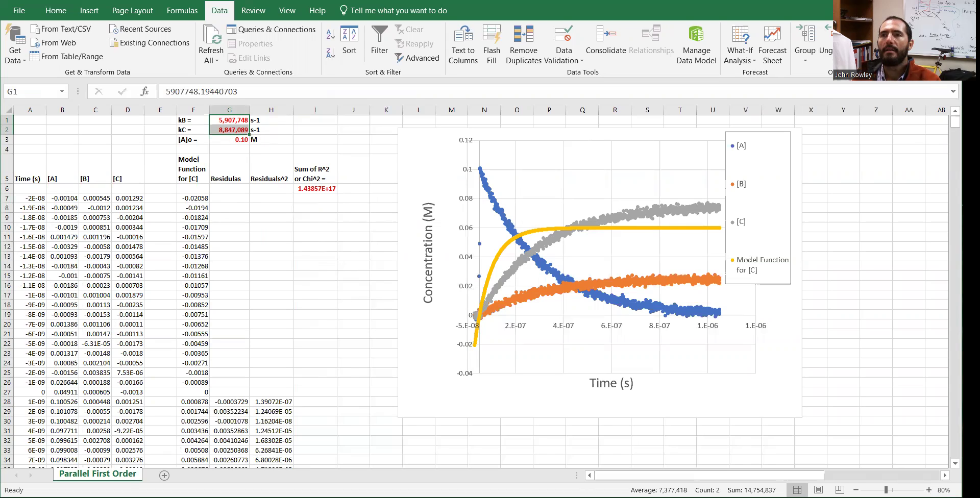
Step: Fit kB and kC together with variable cells $G$1,$G$2, fixing the colon error
click(963, 49)
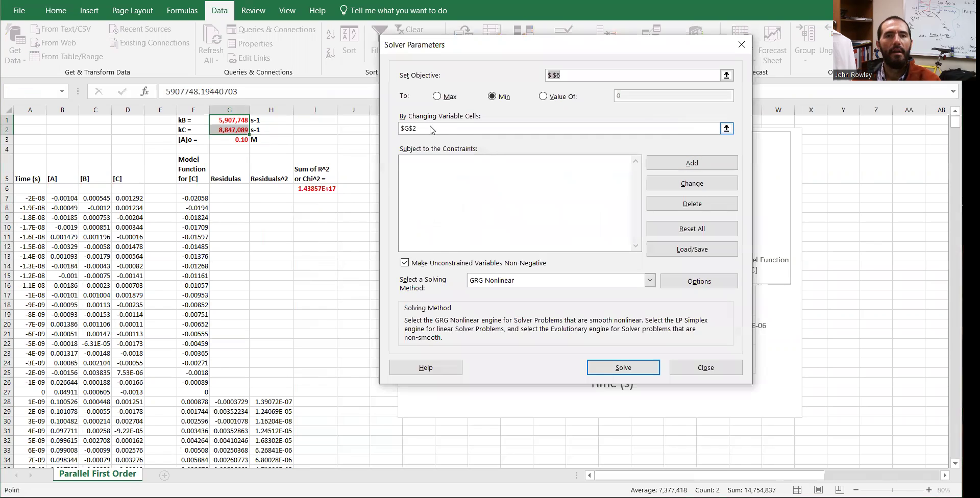
key(BackSpace)
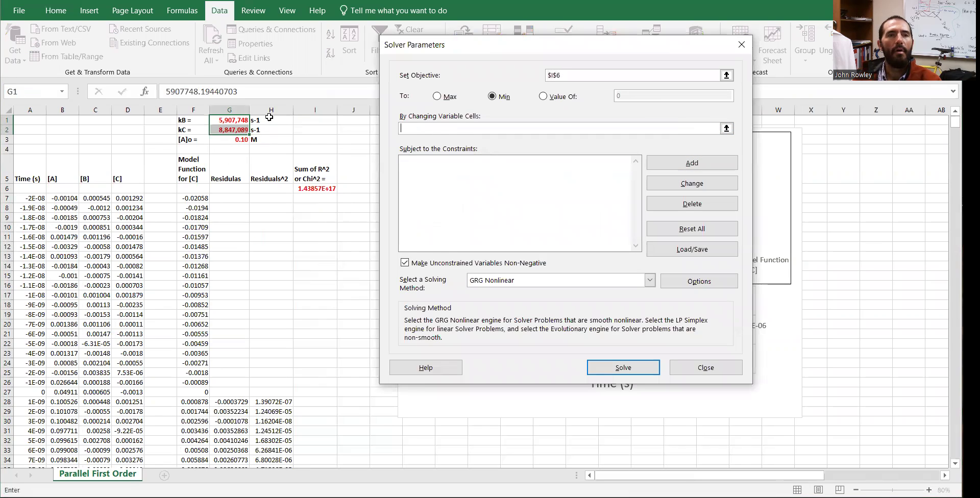
click(231, 120)
drag(231, 120, 232, 129)
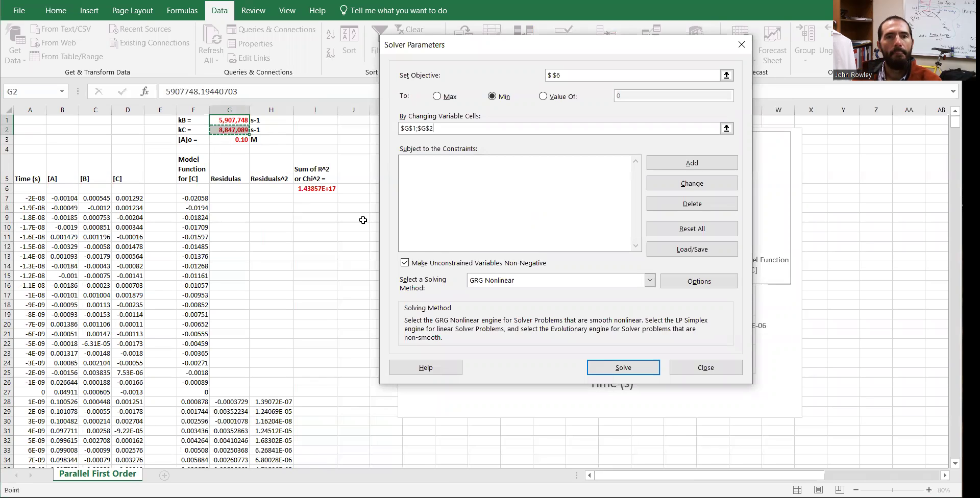
click(605, 369)
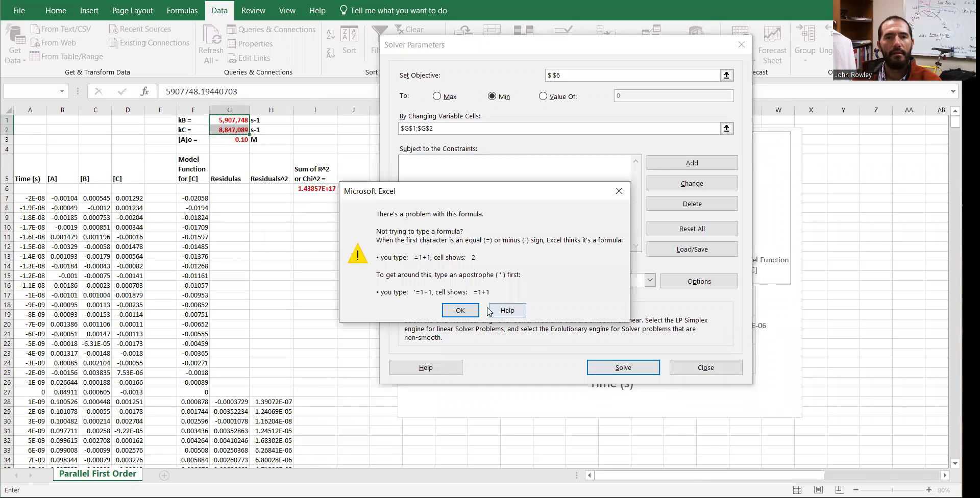
click(460, 310)
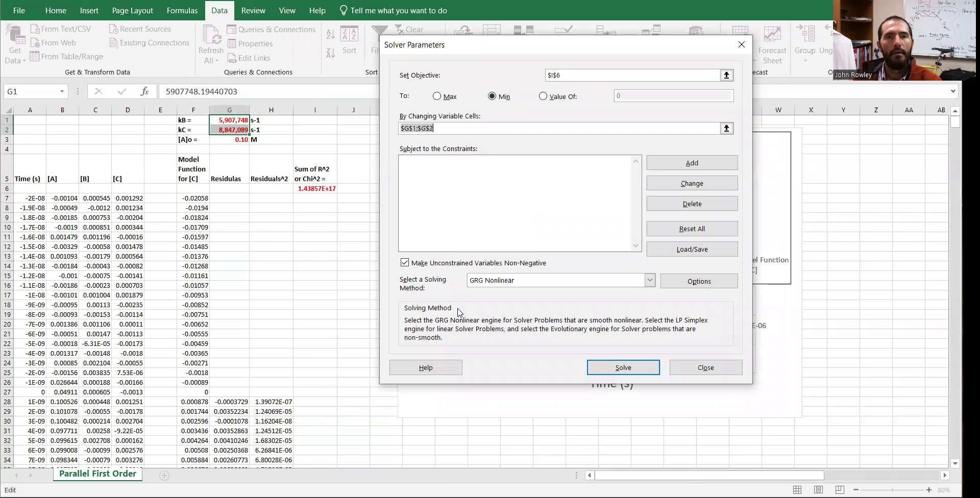
click(416, 129)
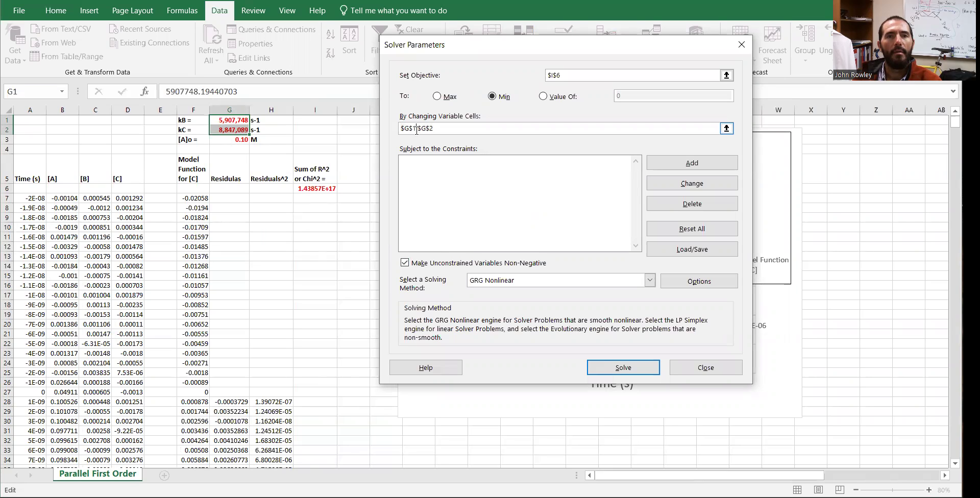
key(BackSpace)
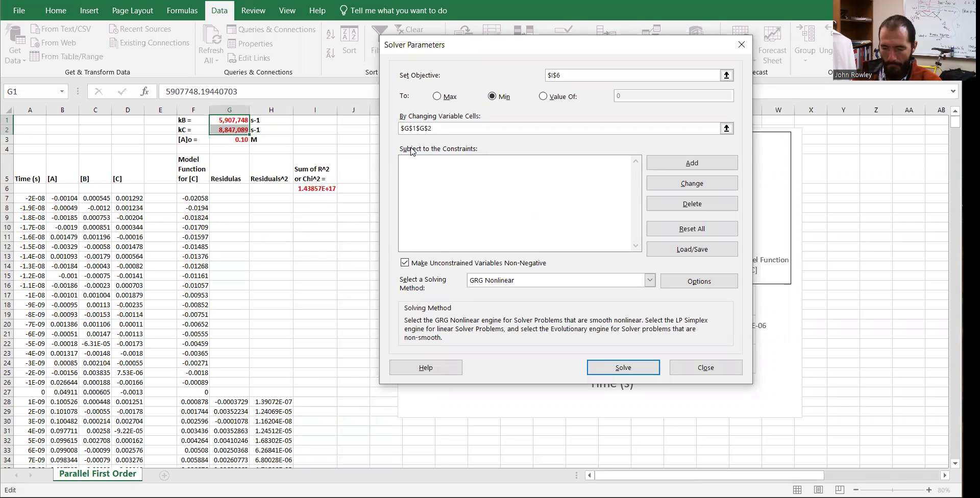
text(,)
click(627, 370)
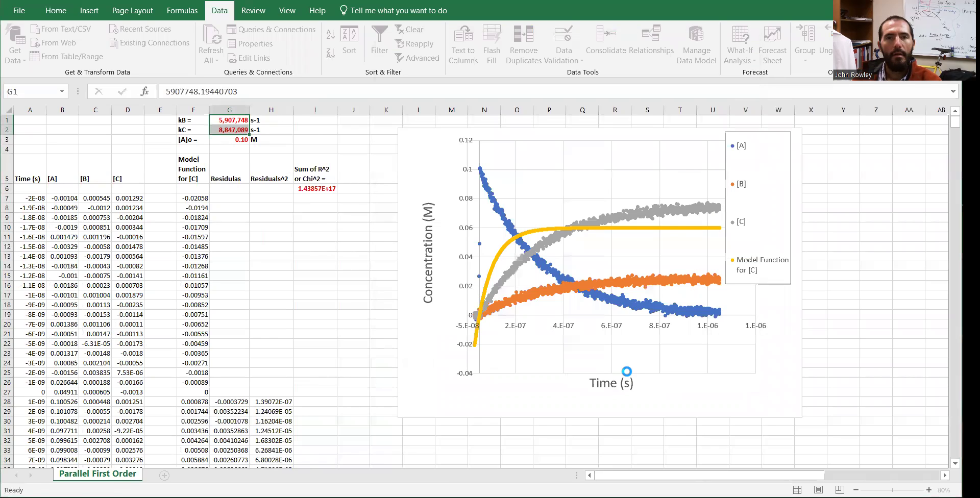
click(327, 274)
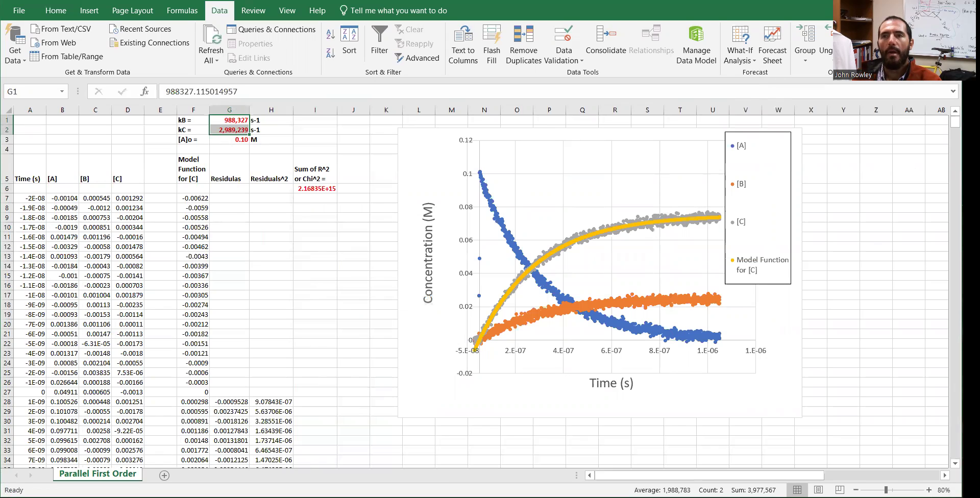
Step: Reopen Solver, add G3 to the variable cells, and solve again
key(alt+a)
key(y)
key(2)
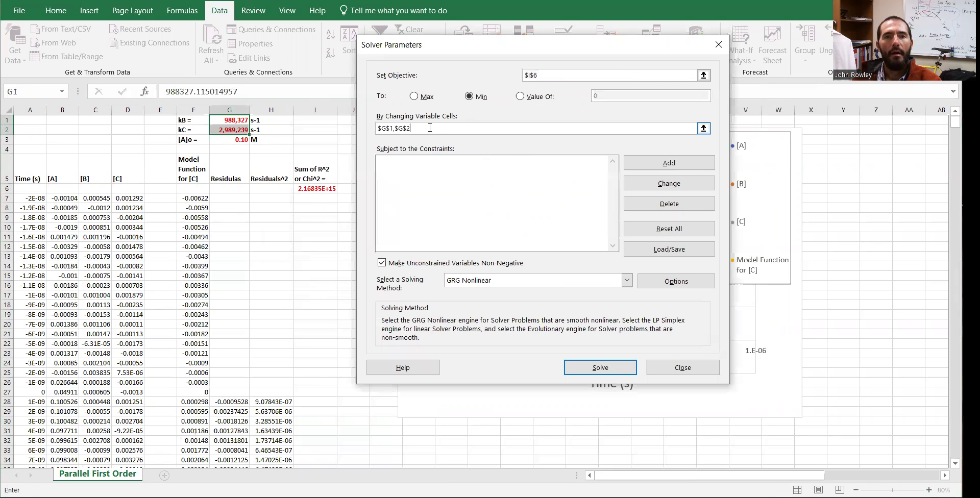
text(,)
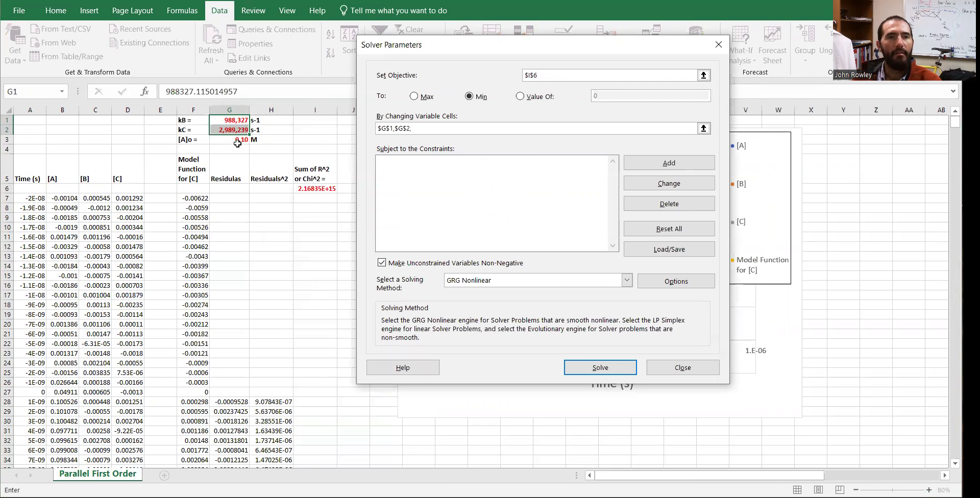
click(237, 141)
click(588, 366)
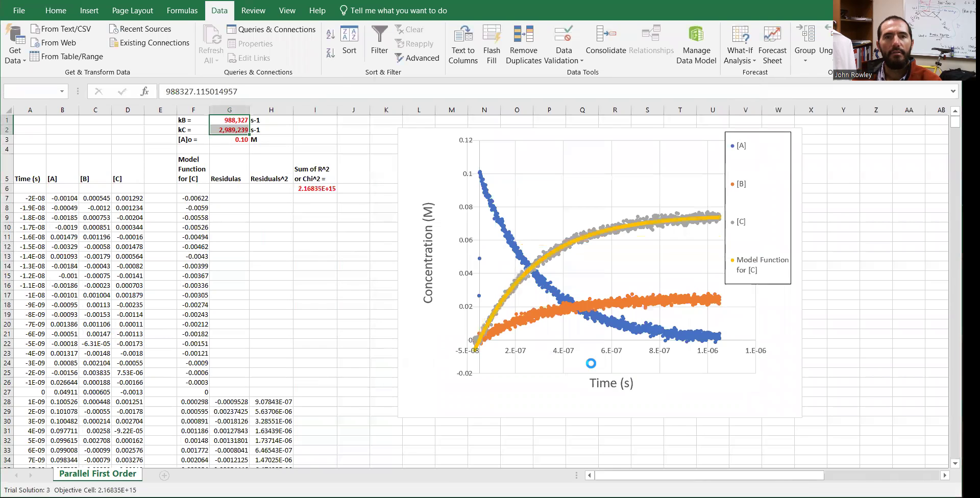
Step: Keep the refined solution and check kB = 988,324 and kC = 2,989,305 in G1 and G2
click(313, 271)
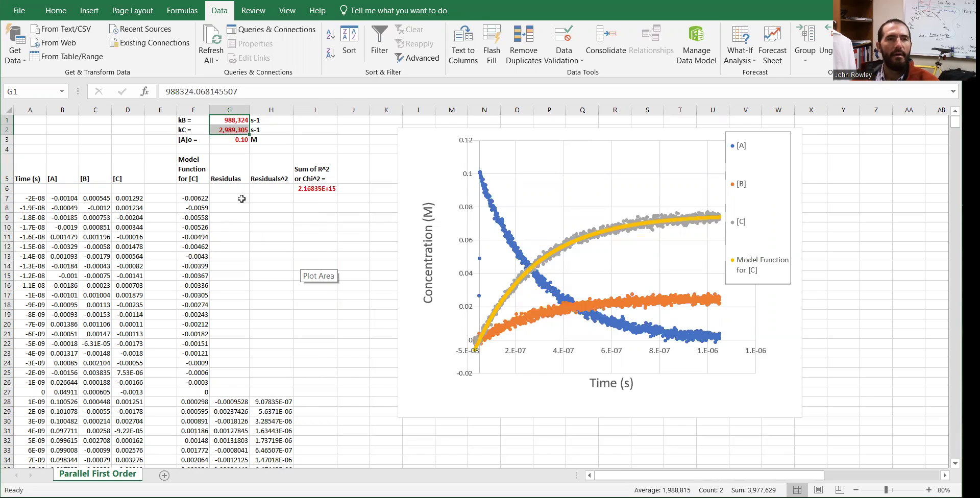
click(231, 119)
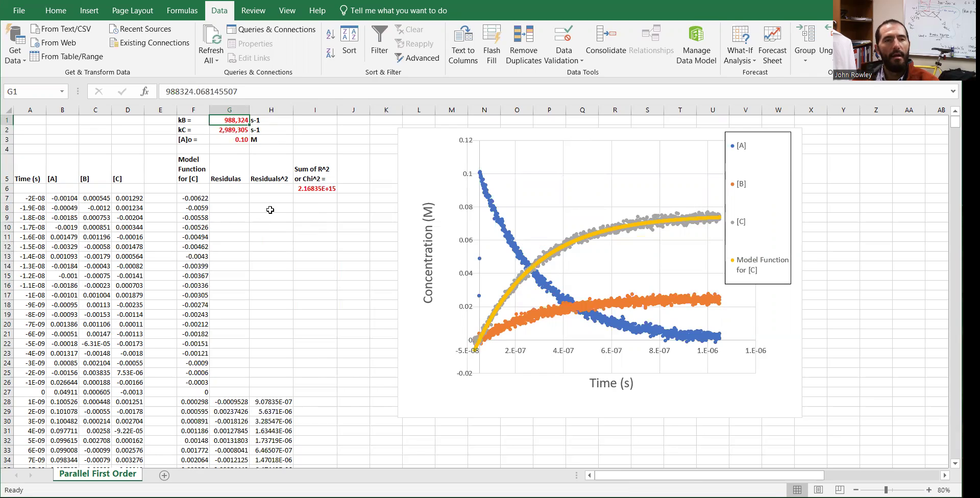
click(222, 129)
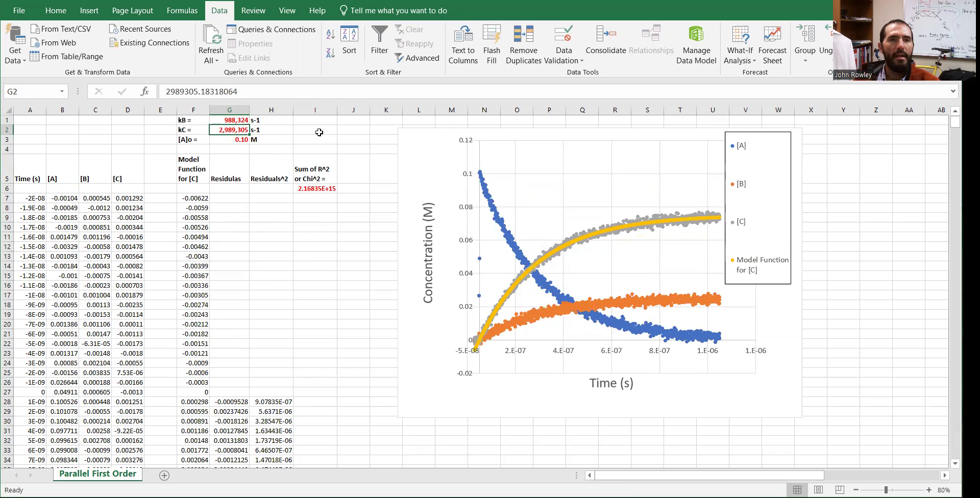
click(318, 122)
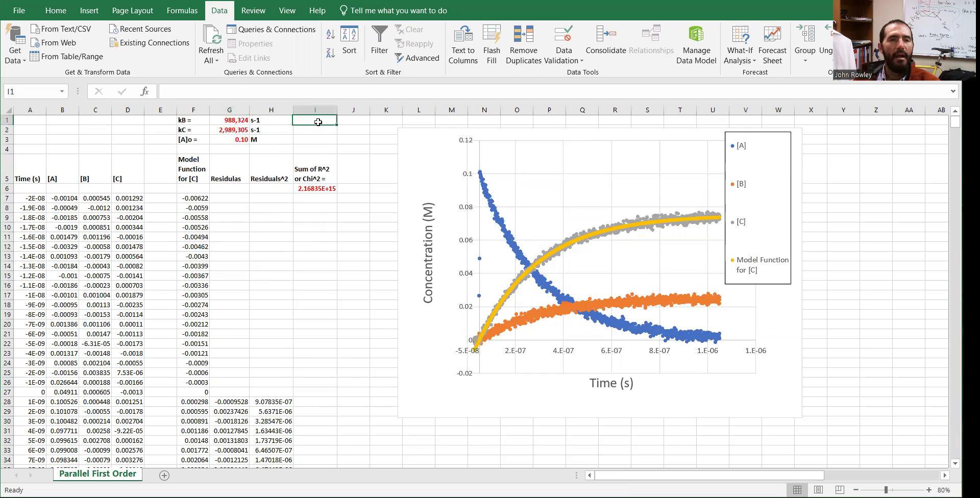